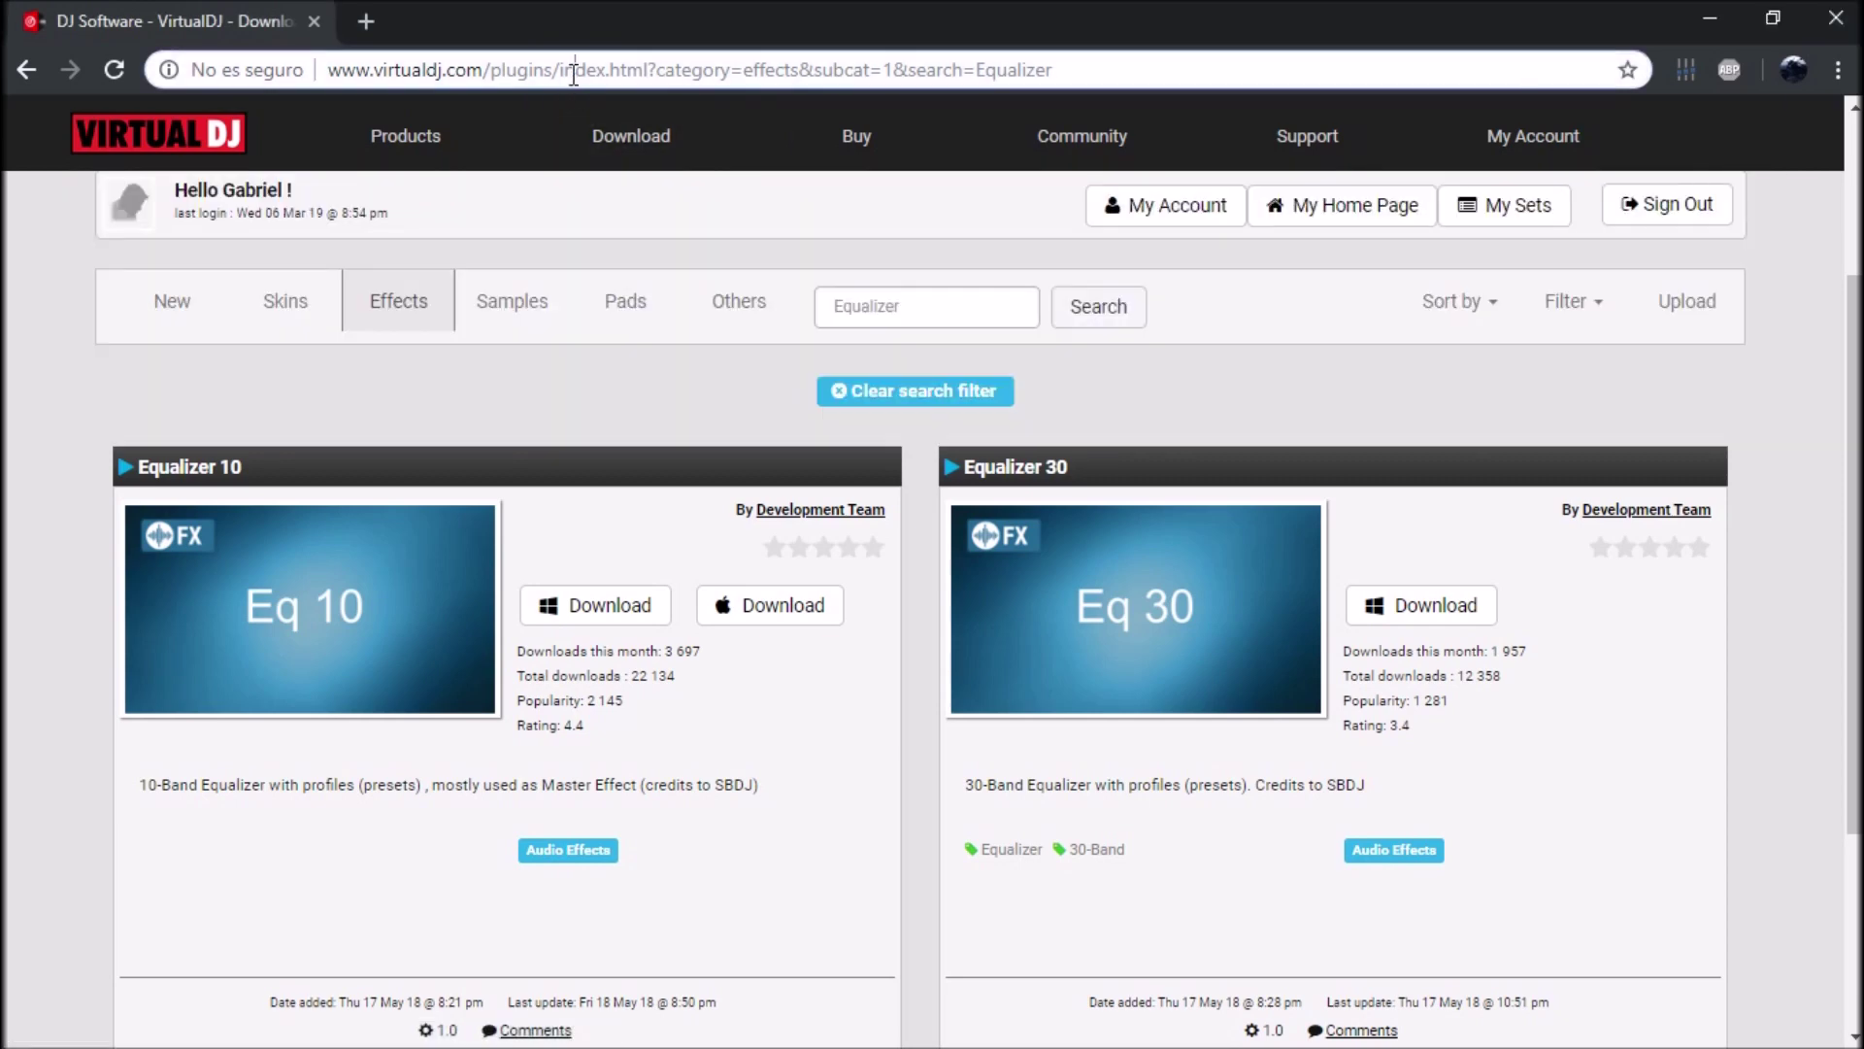
- Download the Windows installer for the Equalizer 10 effect and save it as install_equalizer10 in the Descargas folder
click(624, 69)
click(44, 556)
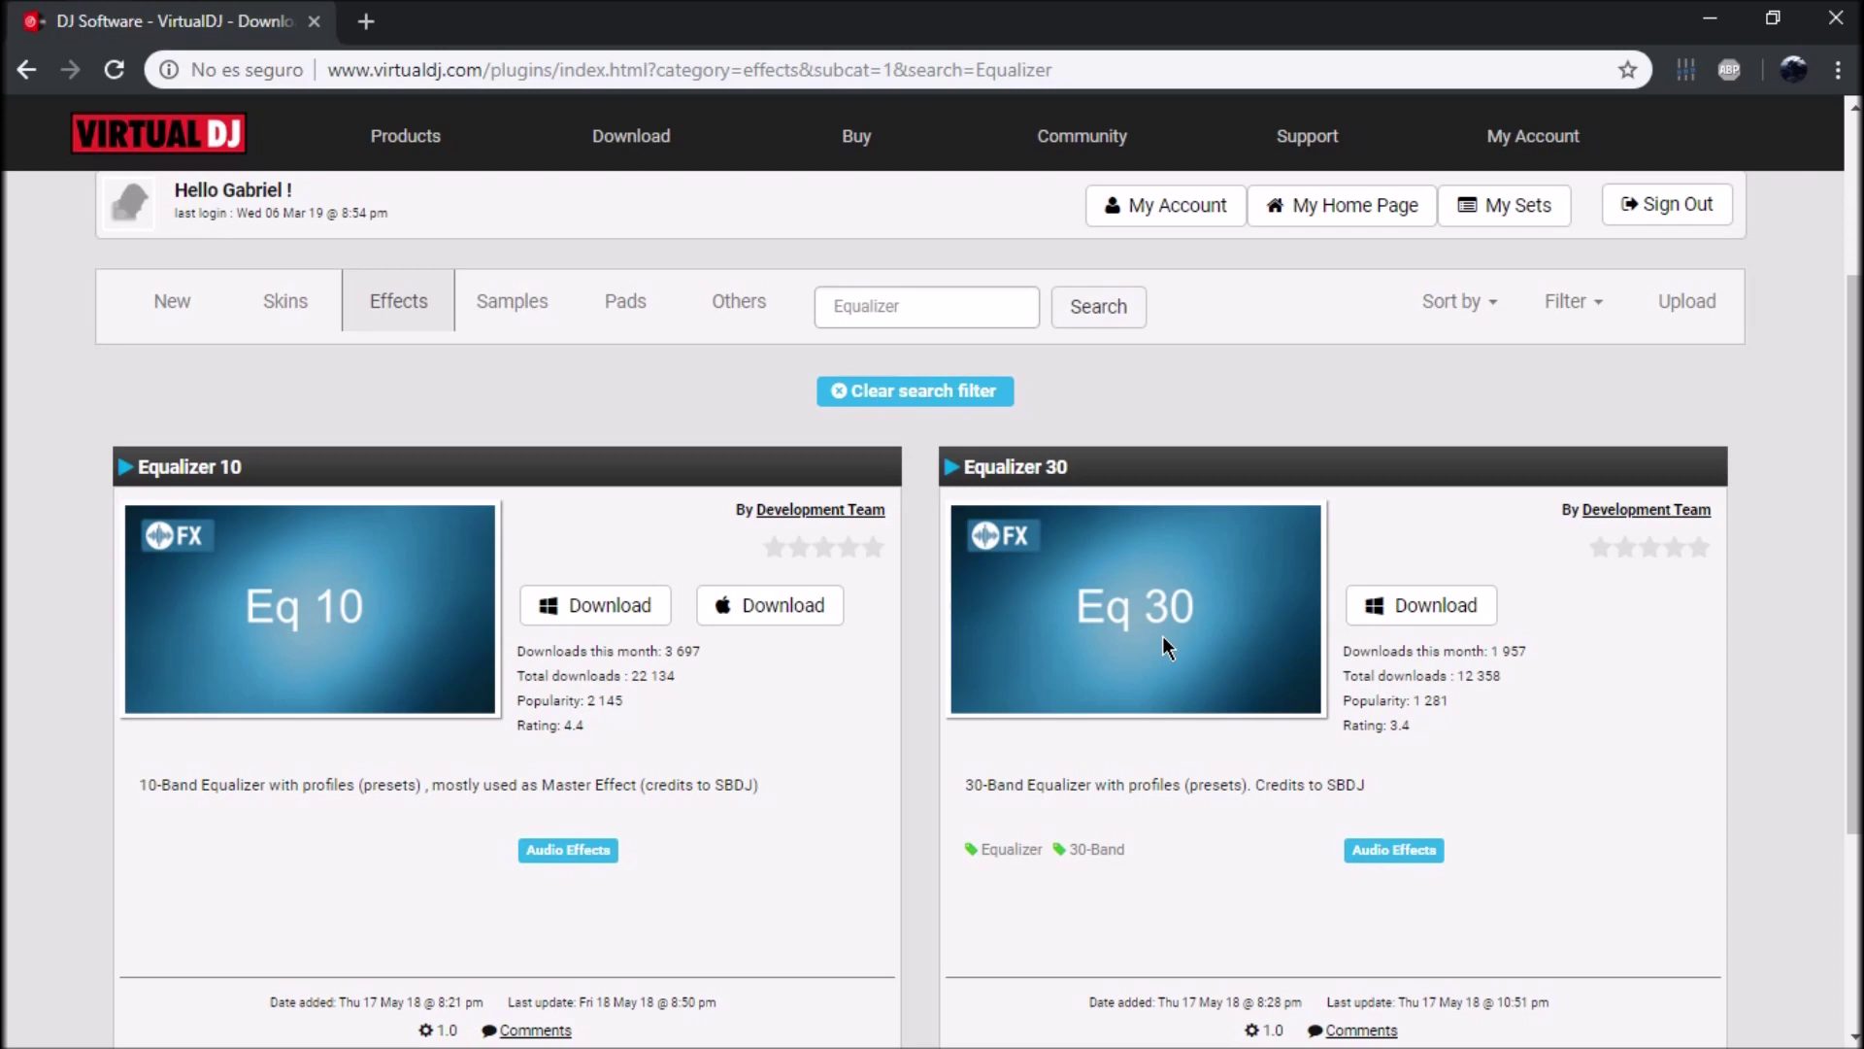
click(590, 600)
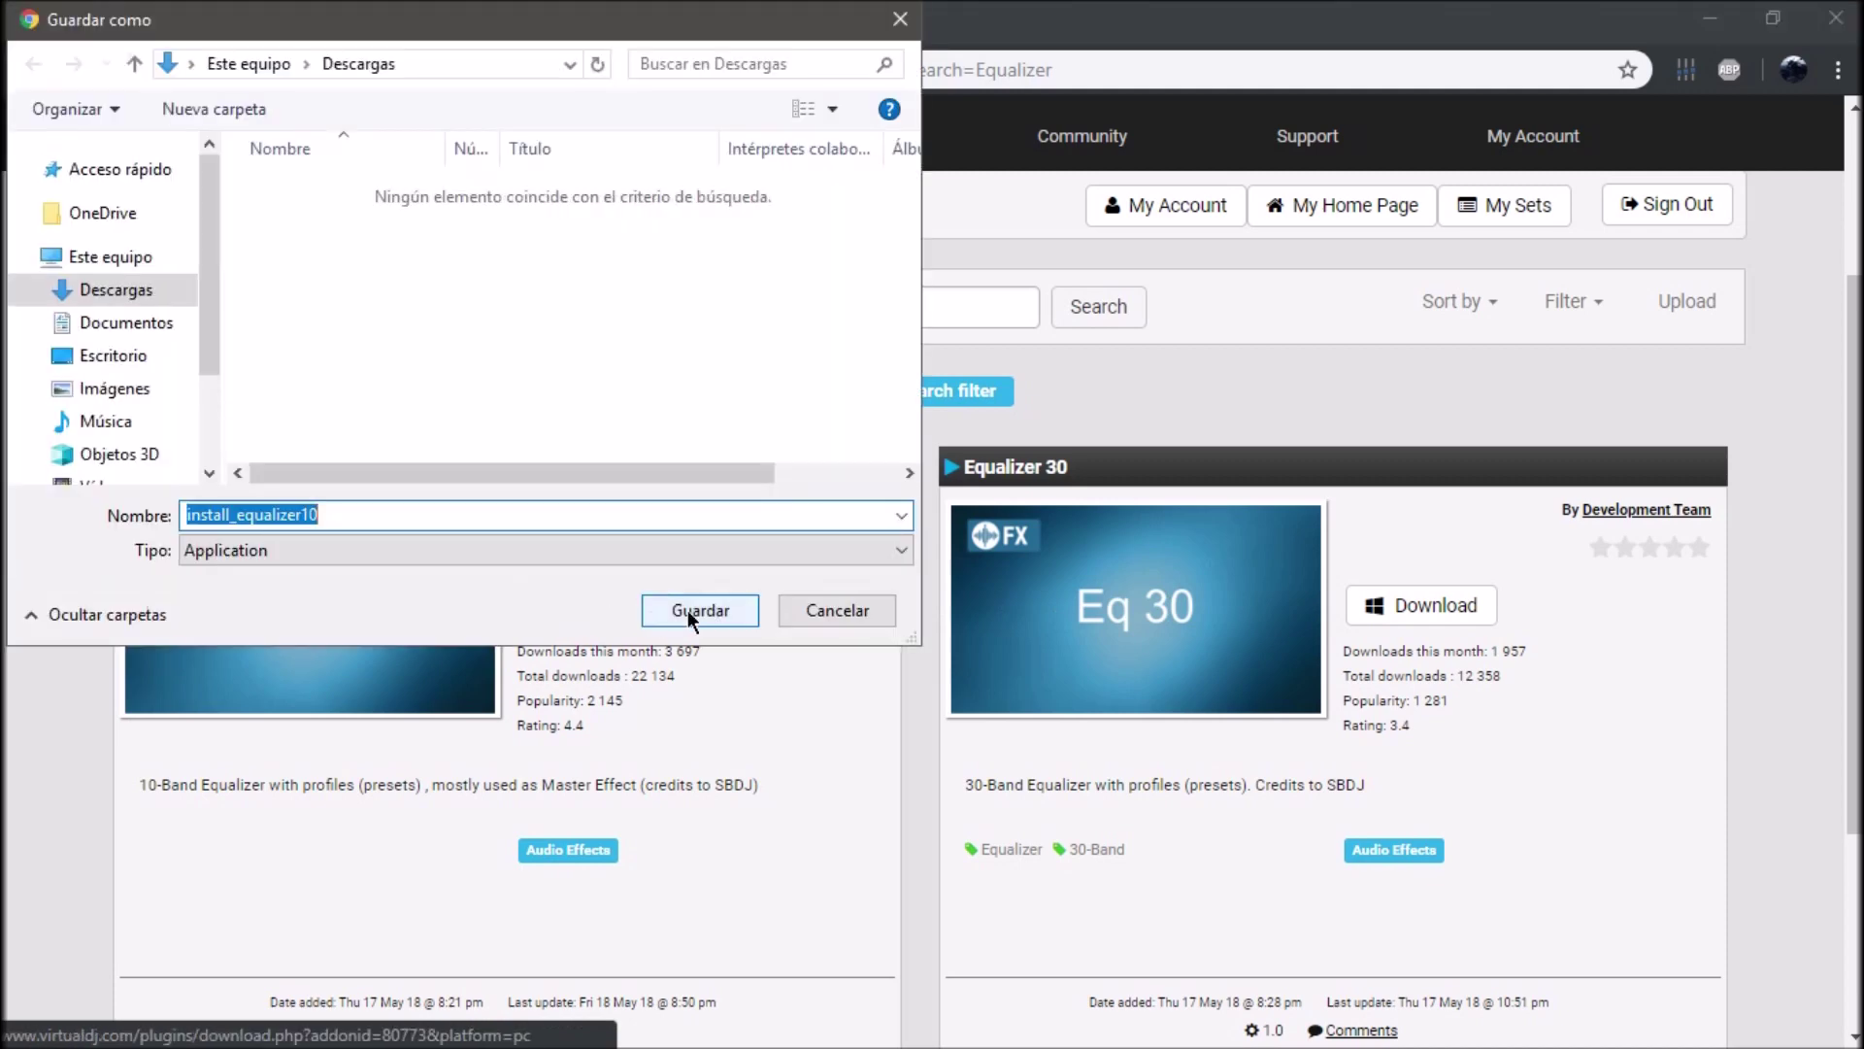
click(692, 614)
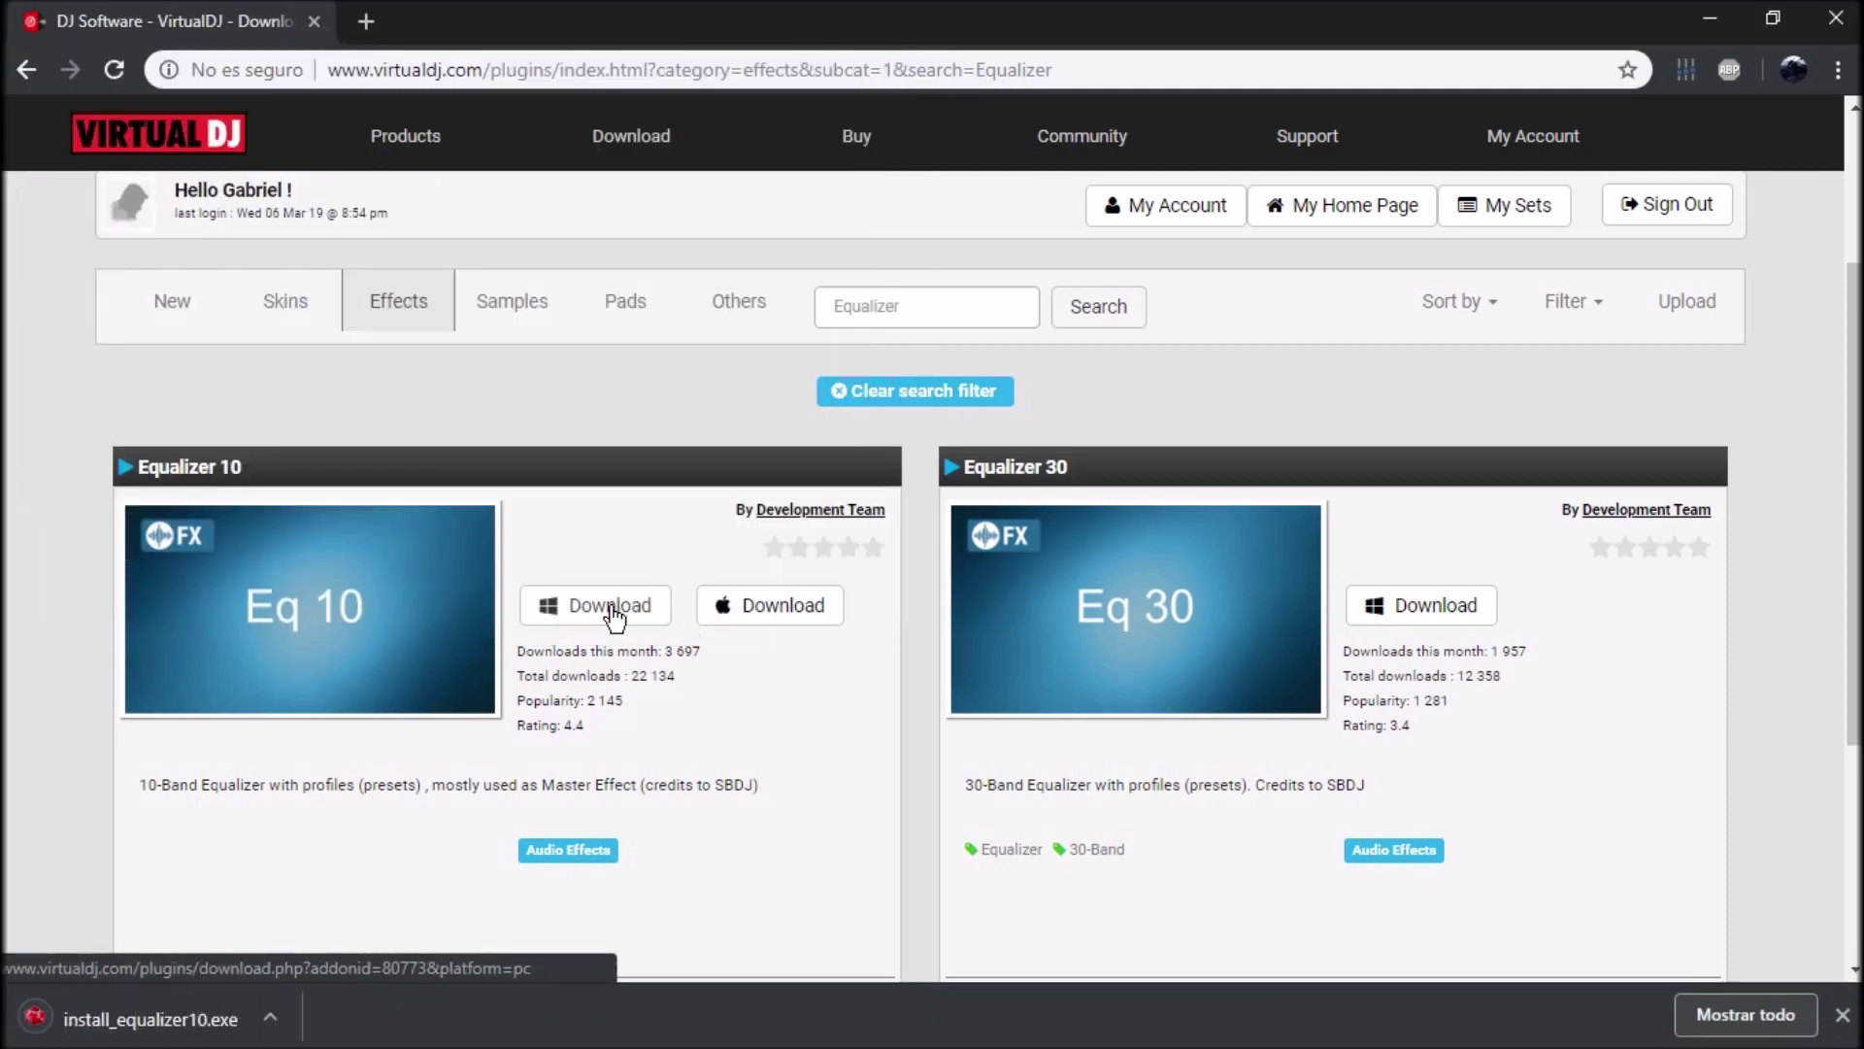
- Run install_equalizer10 from the Descargas folder in File Explorer, accept the installer's closing message, and close the open windows
click(165, 25)
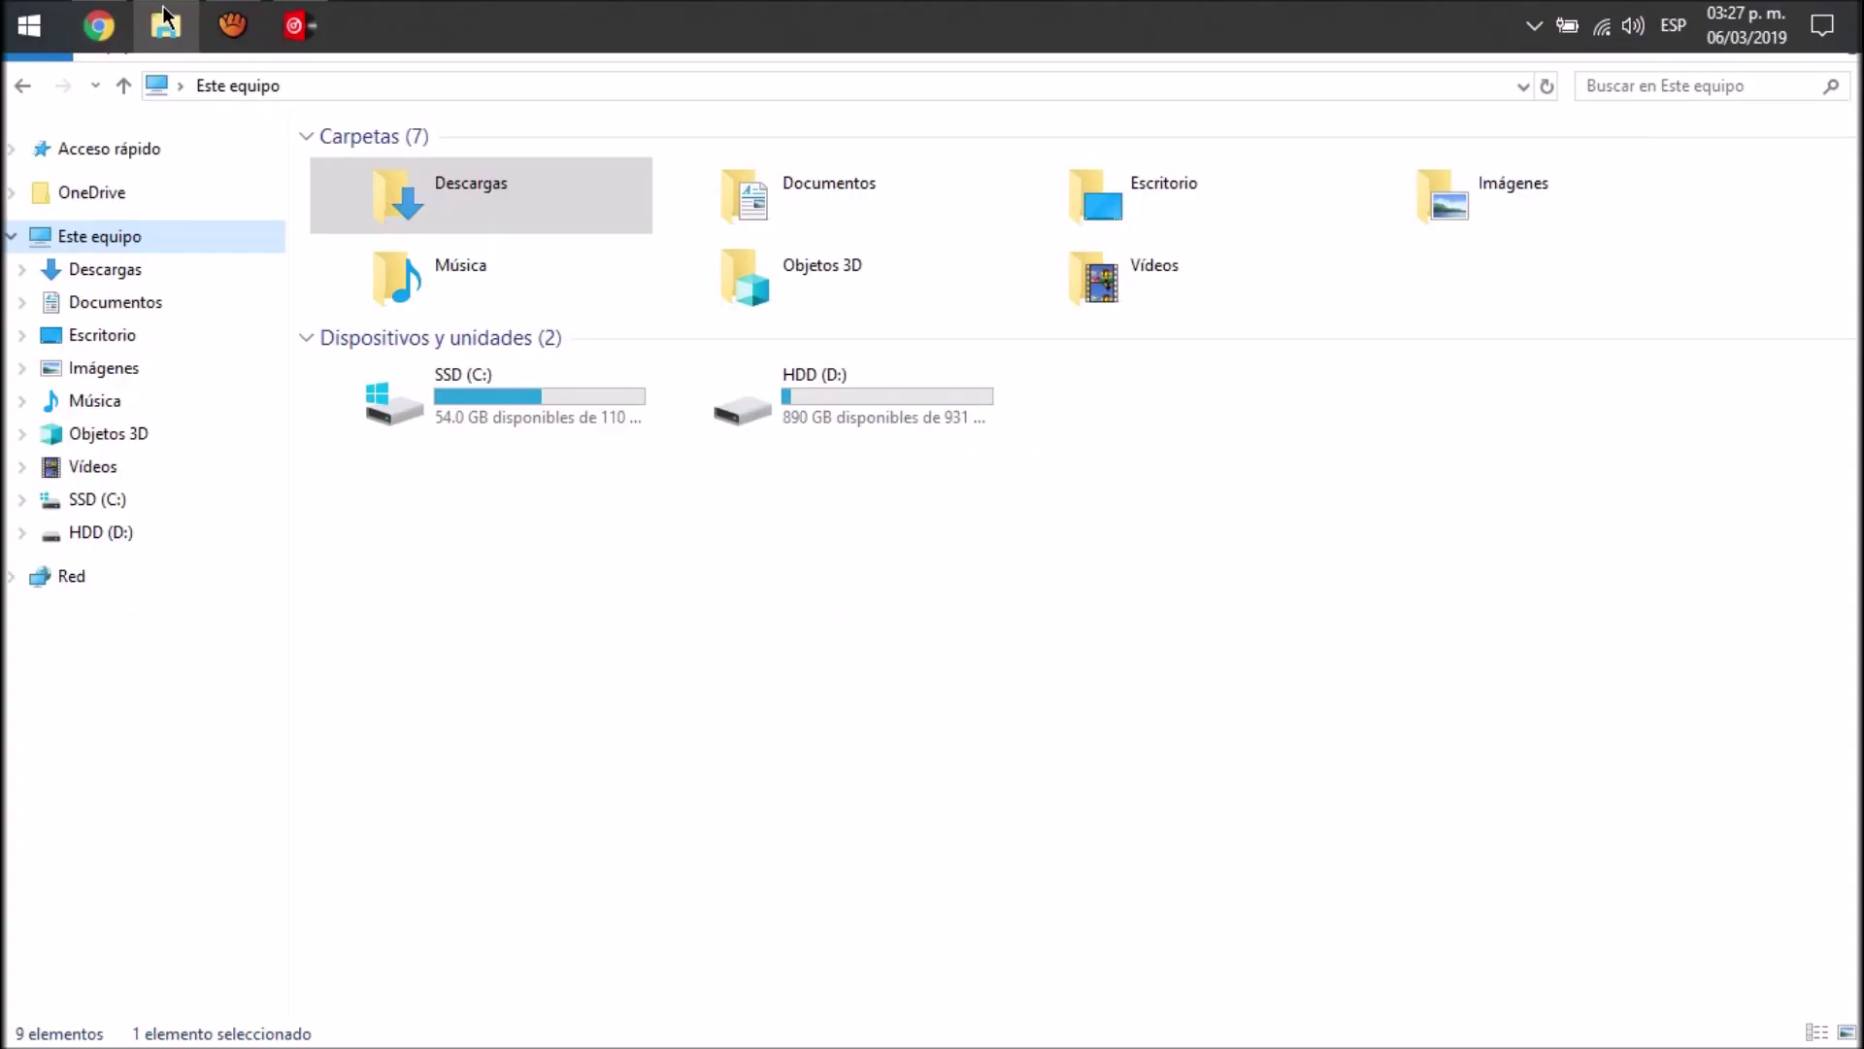
click(53, 270)
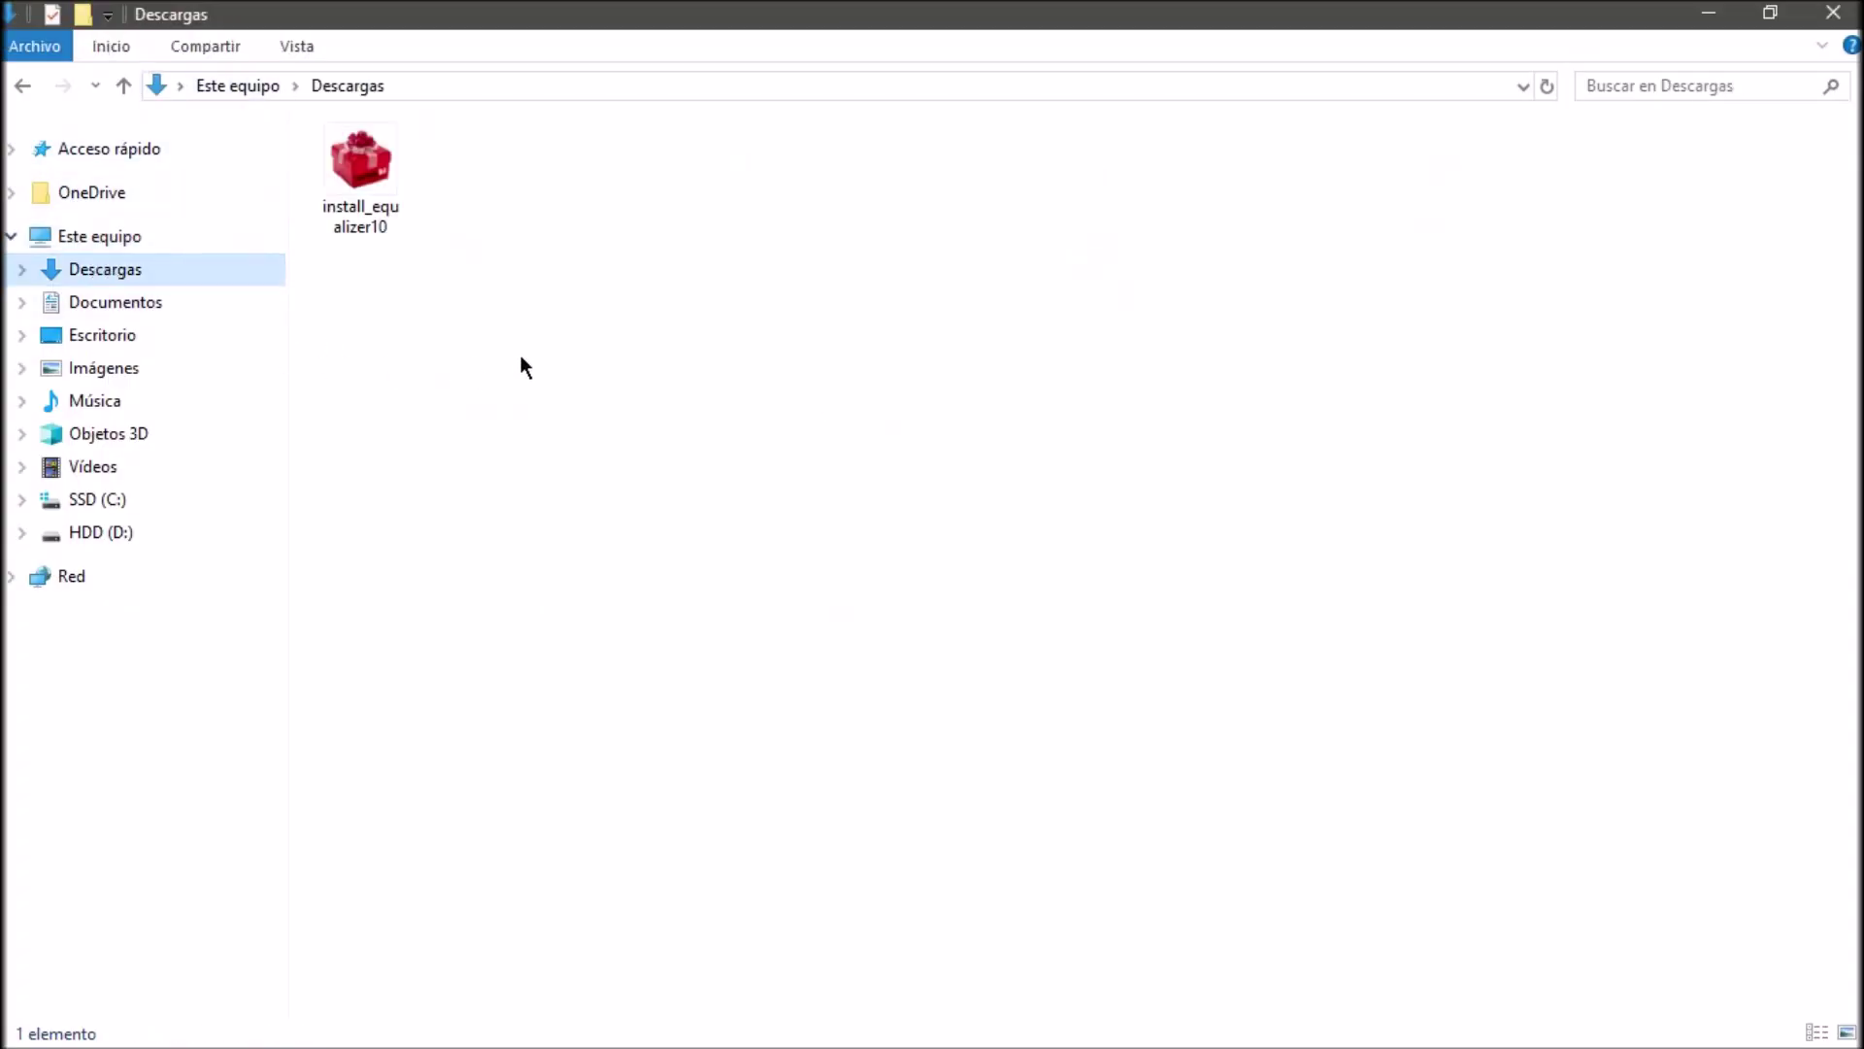
click(365, 214)
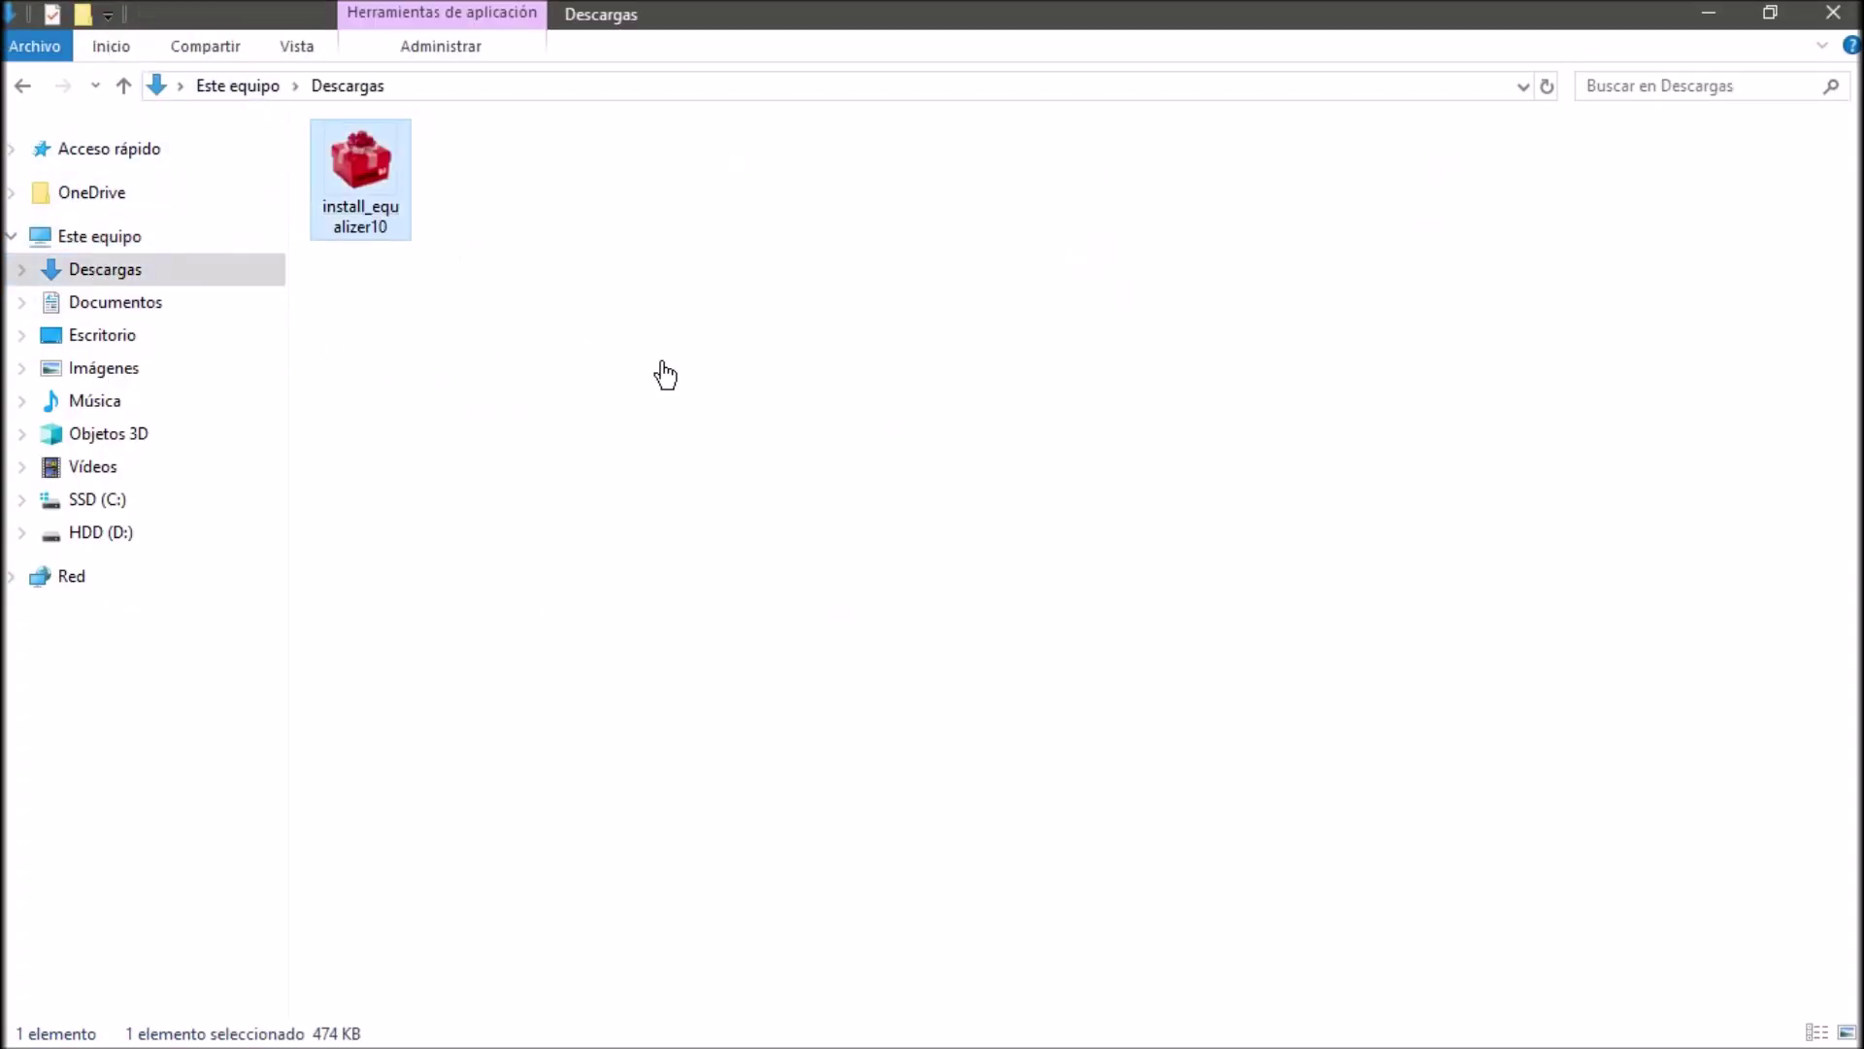
double_click(365, 208)
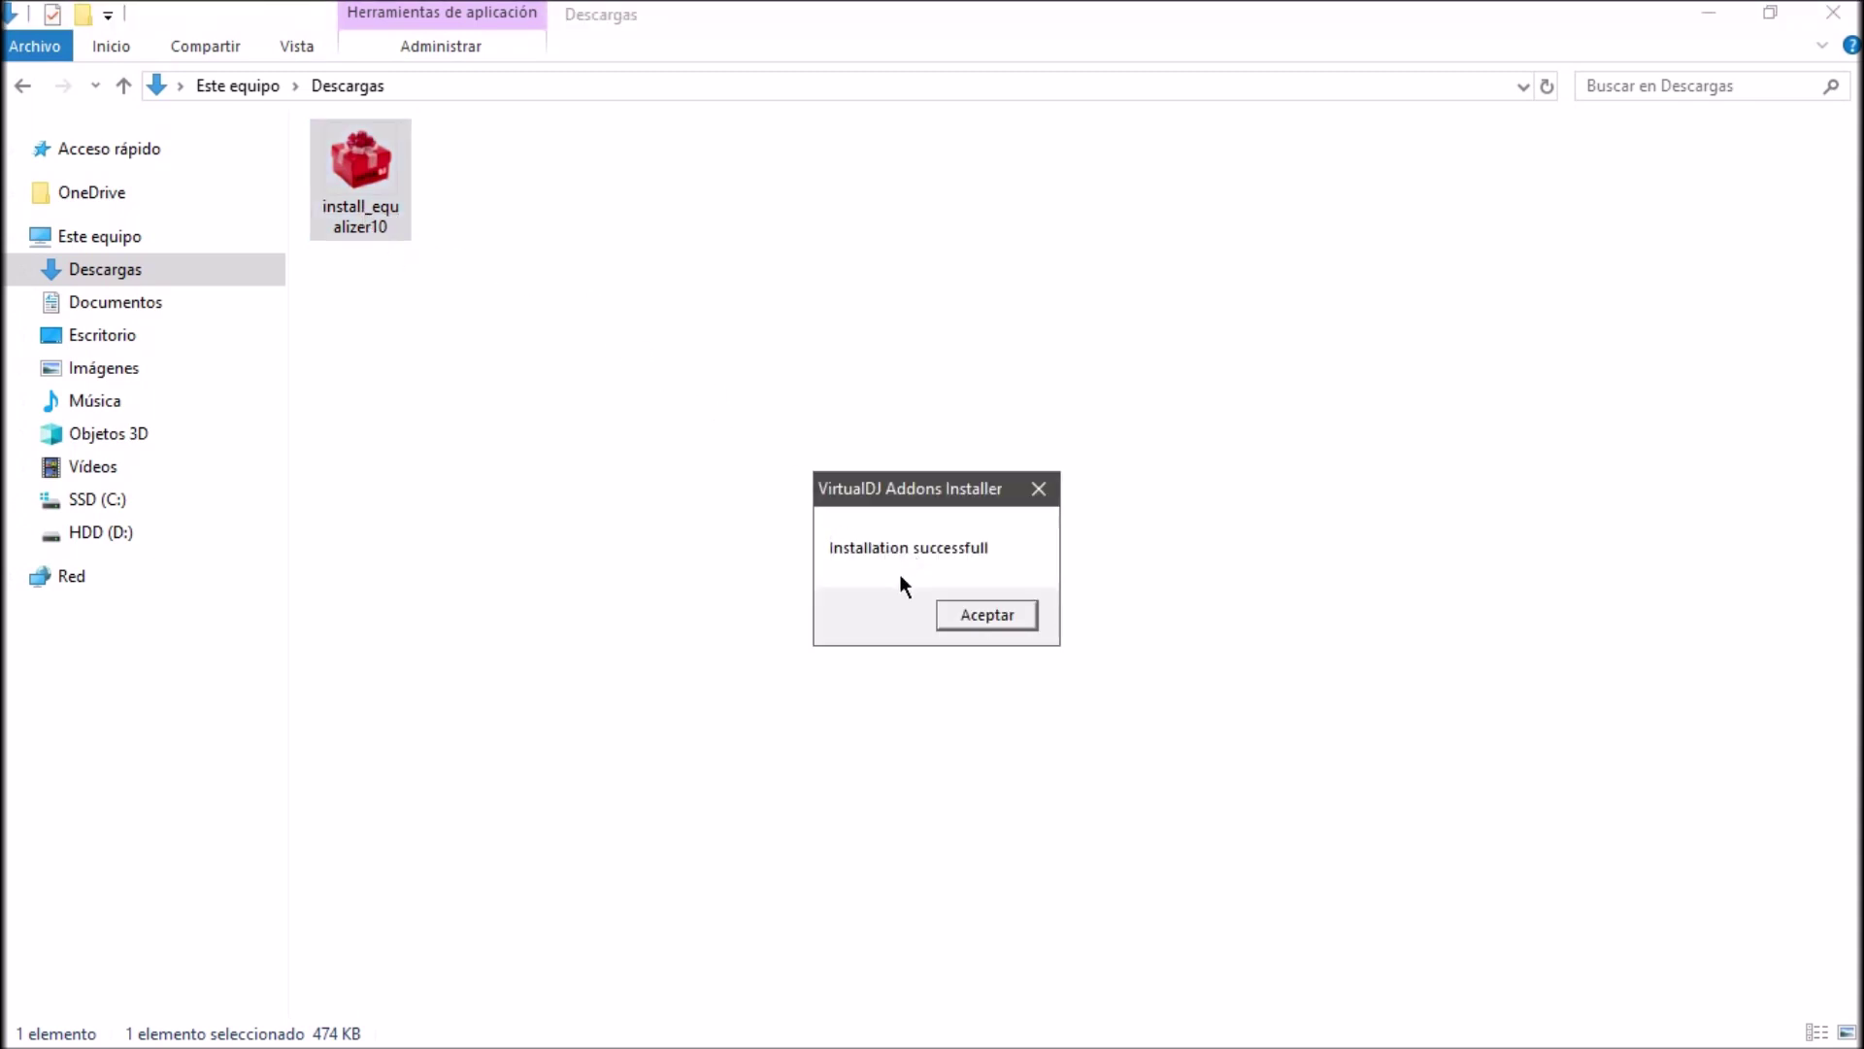
click(987, 616)
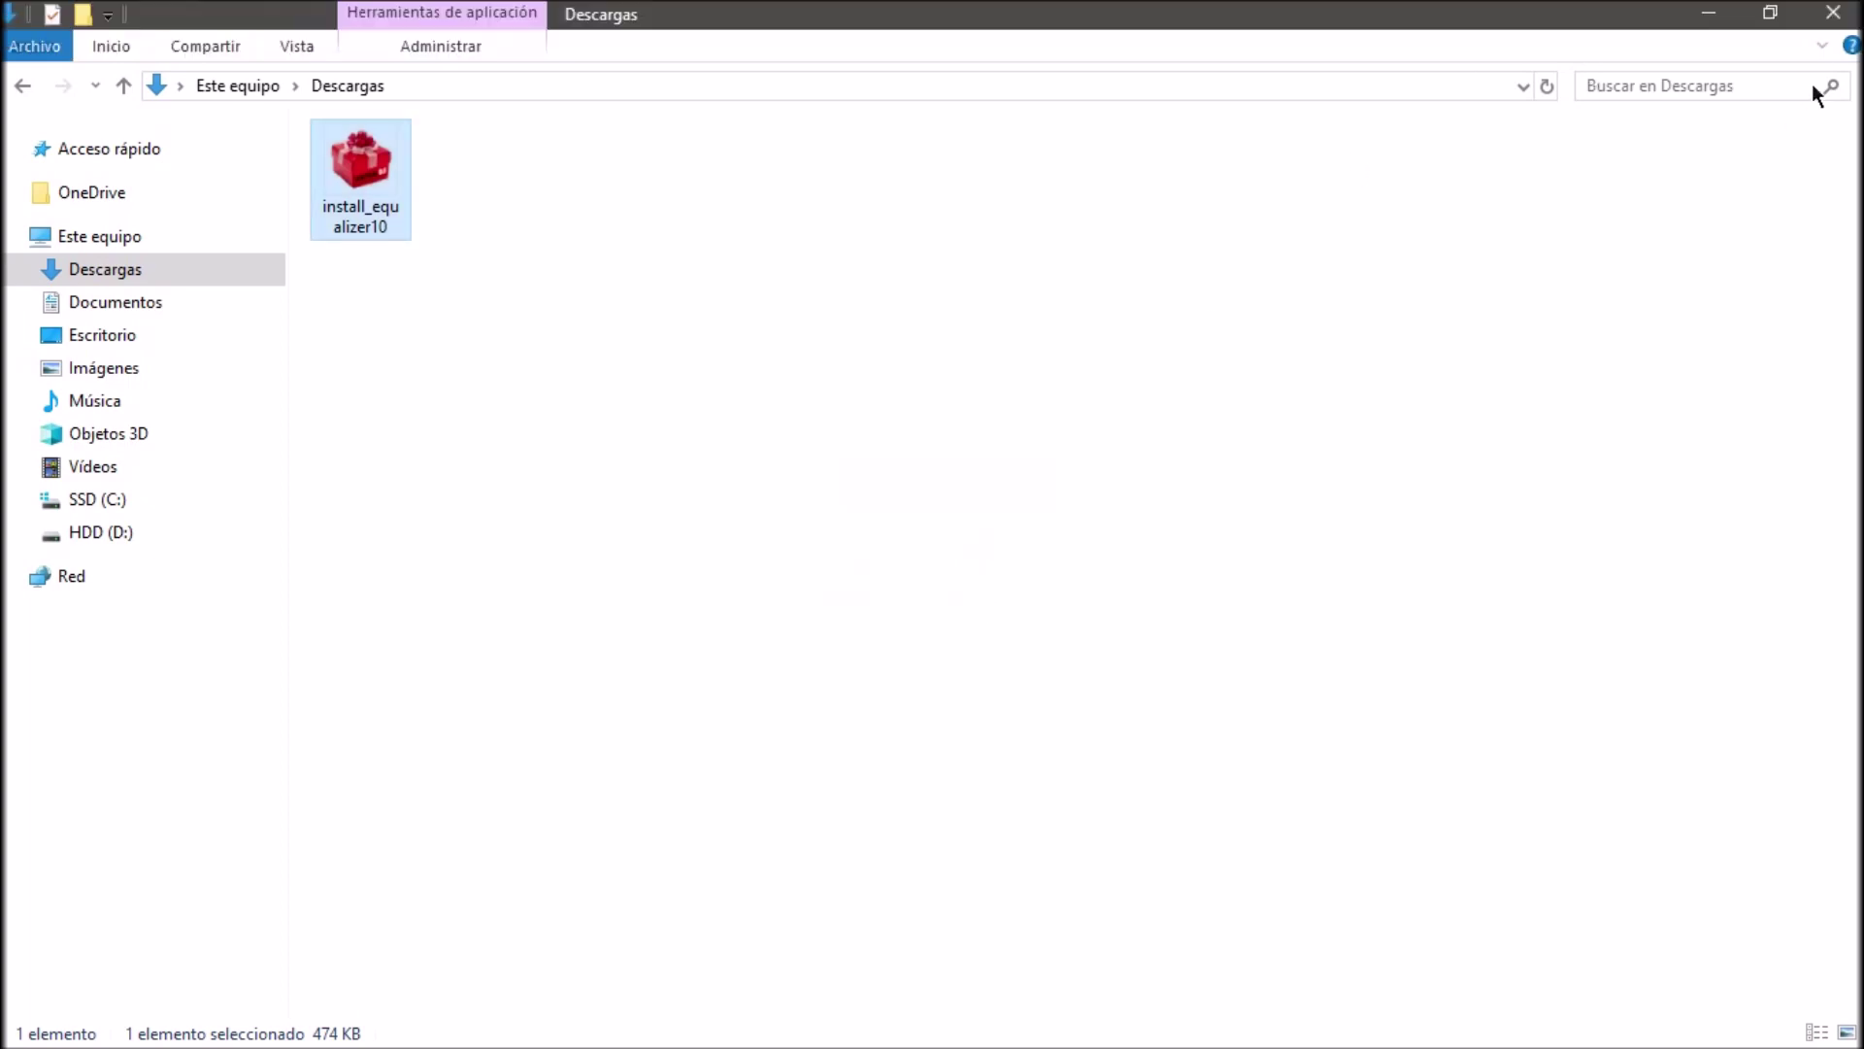
click(1850, 14)
click(1845, 12)
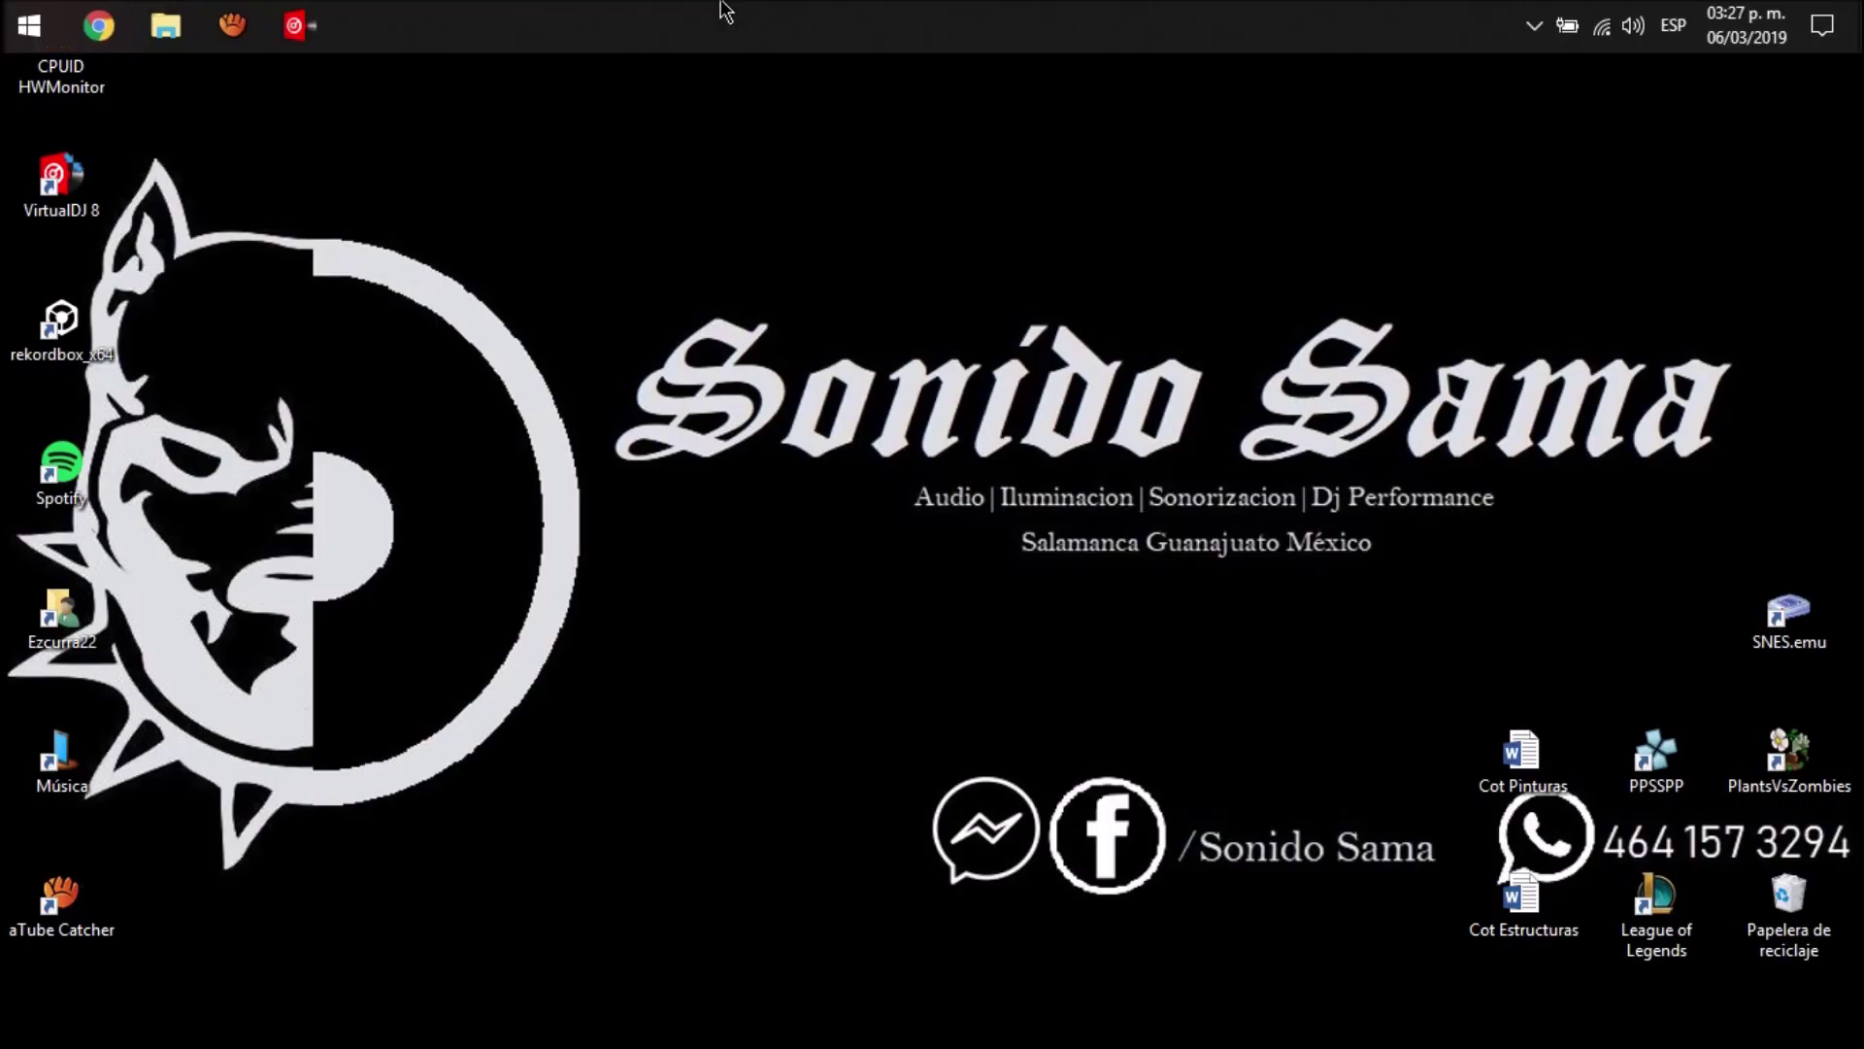
- Switch to VirtualDJ and check the effects list of deck 1 for the Equalizer entries
click(301, 26)
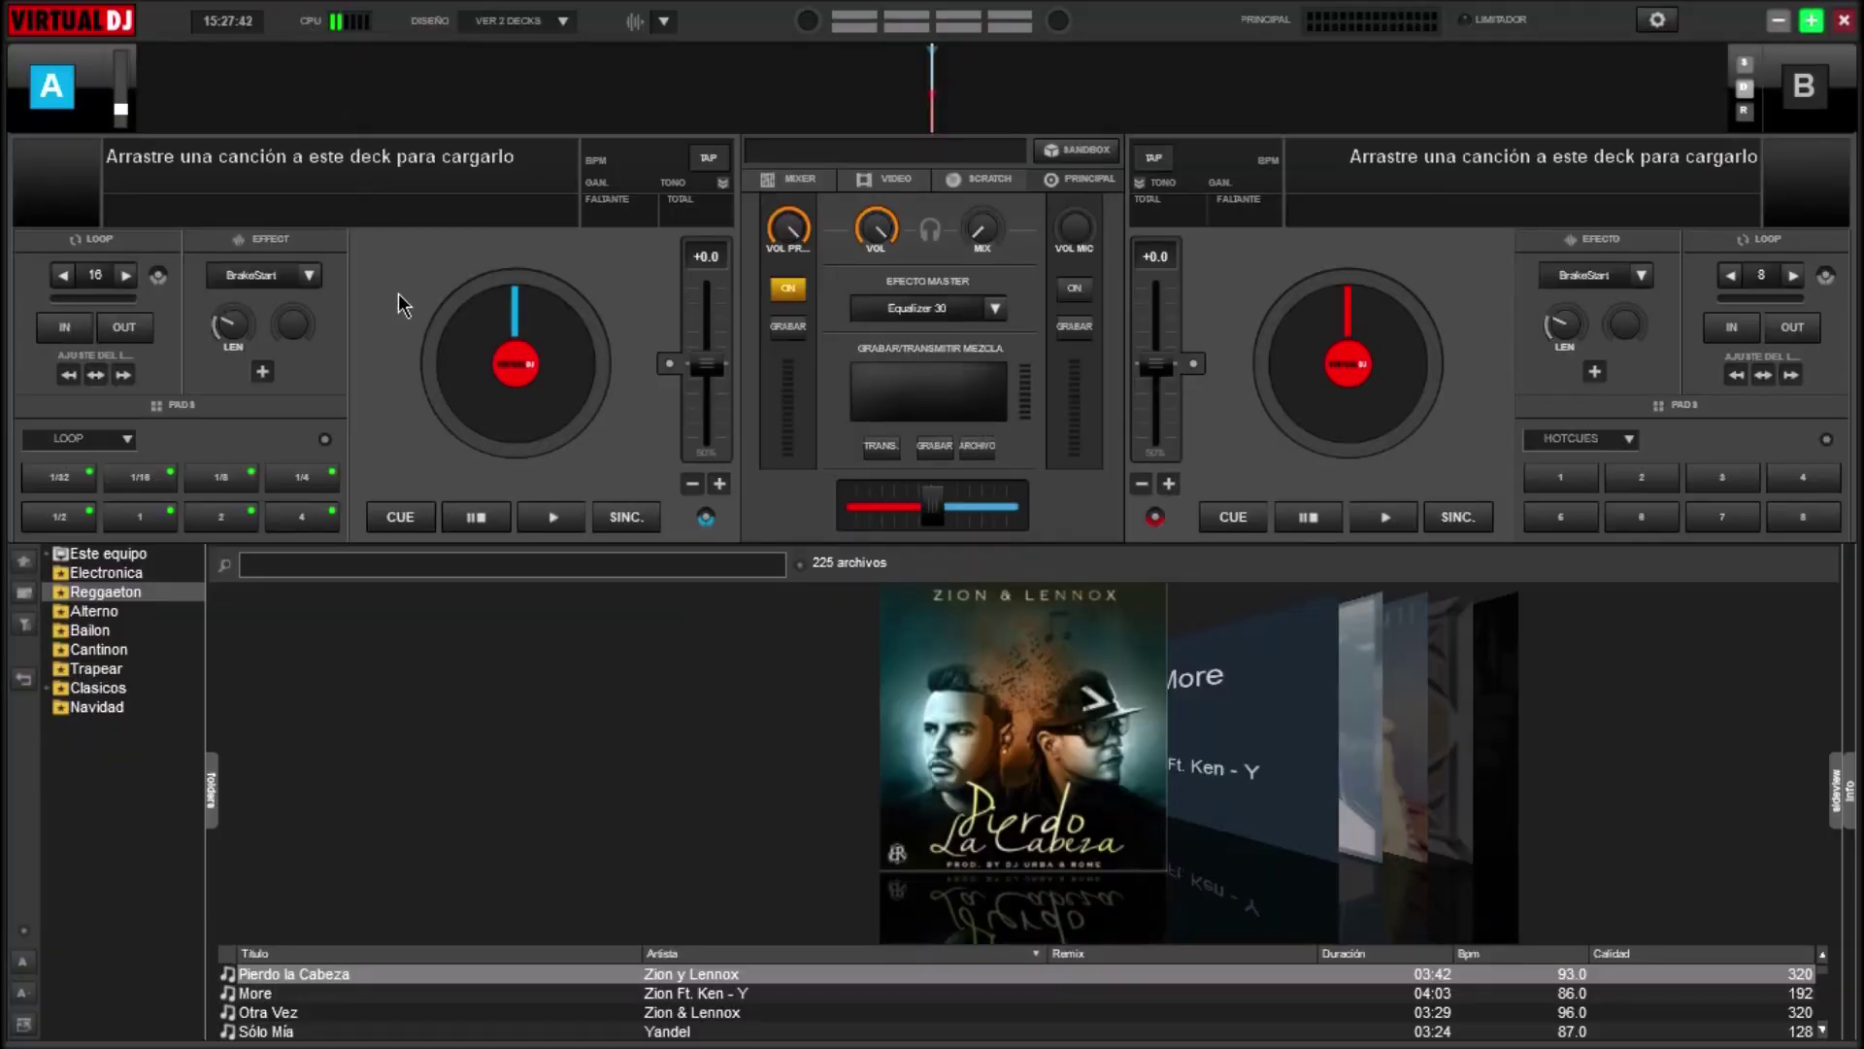
click(307, 281)
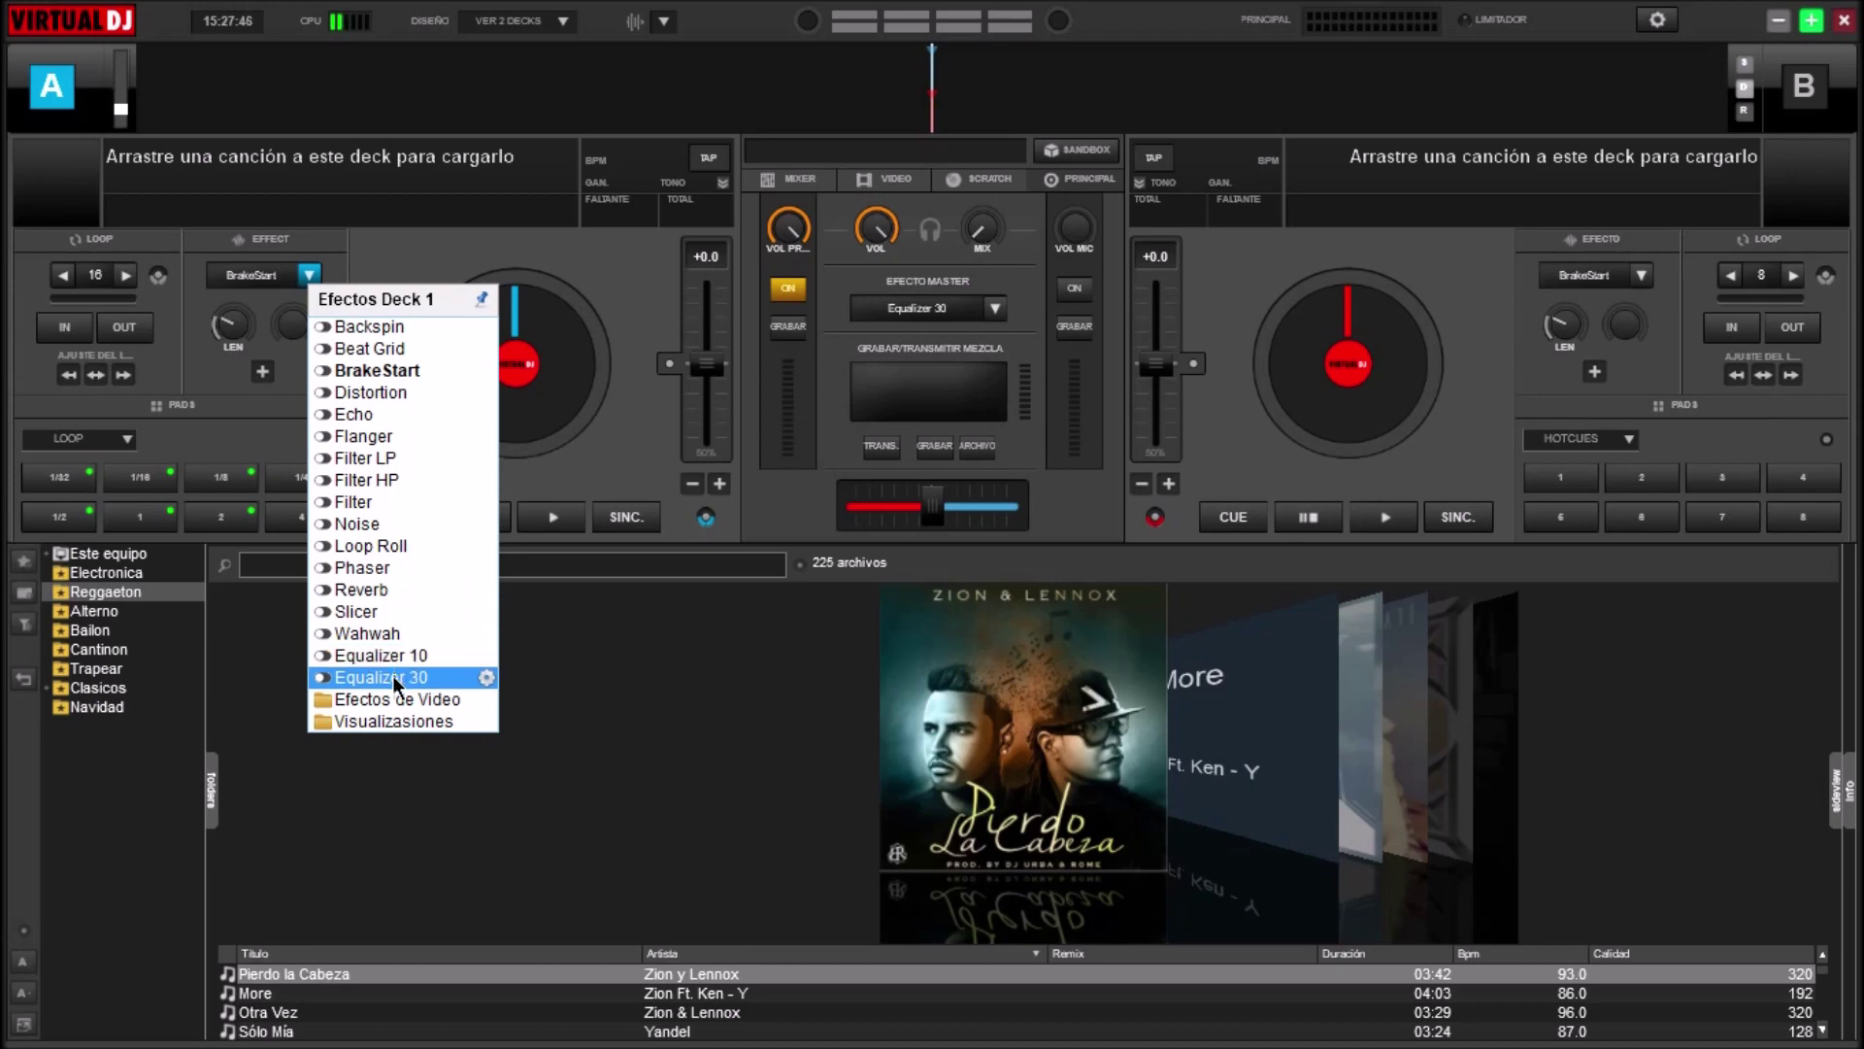
click(656, 467)
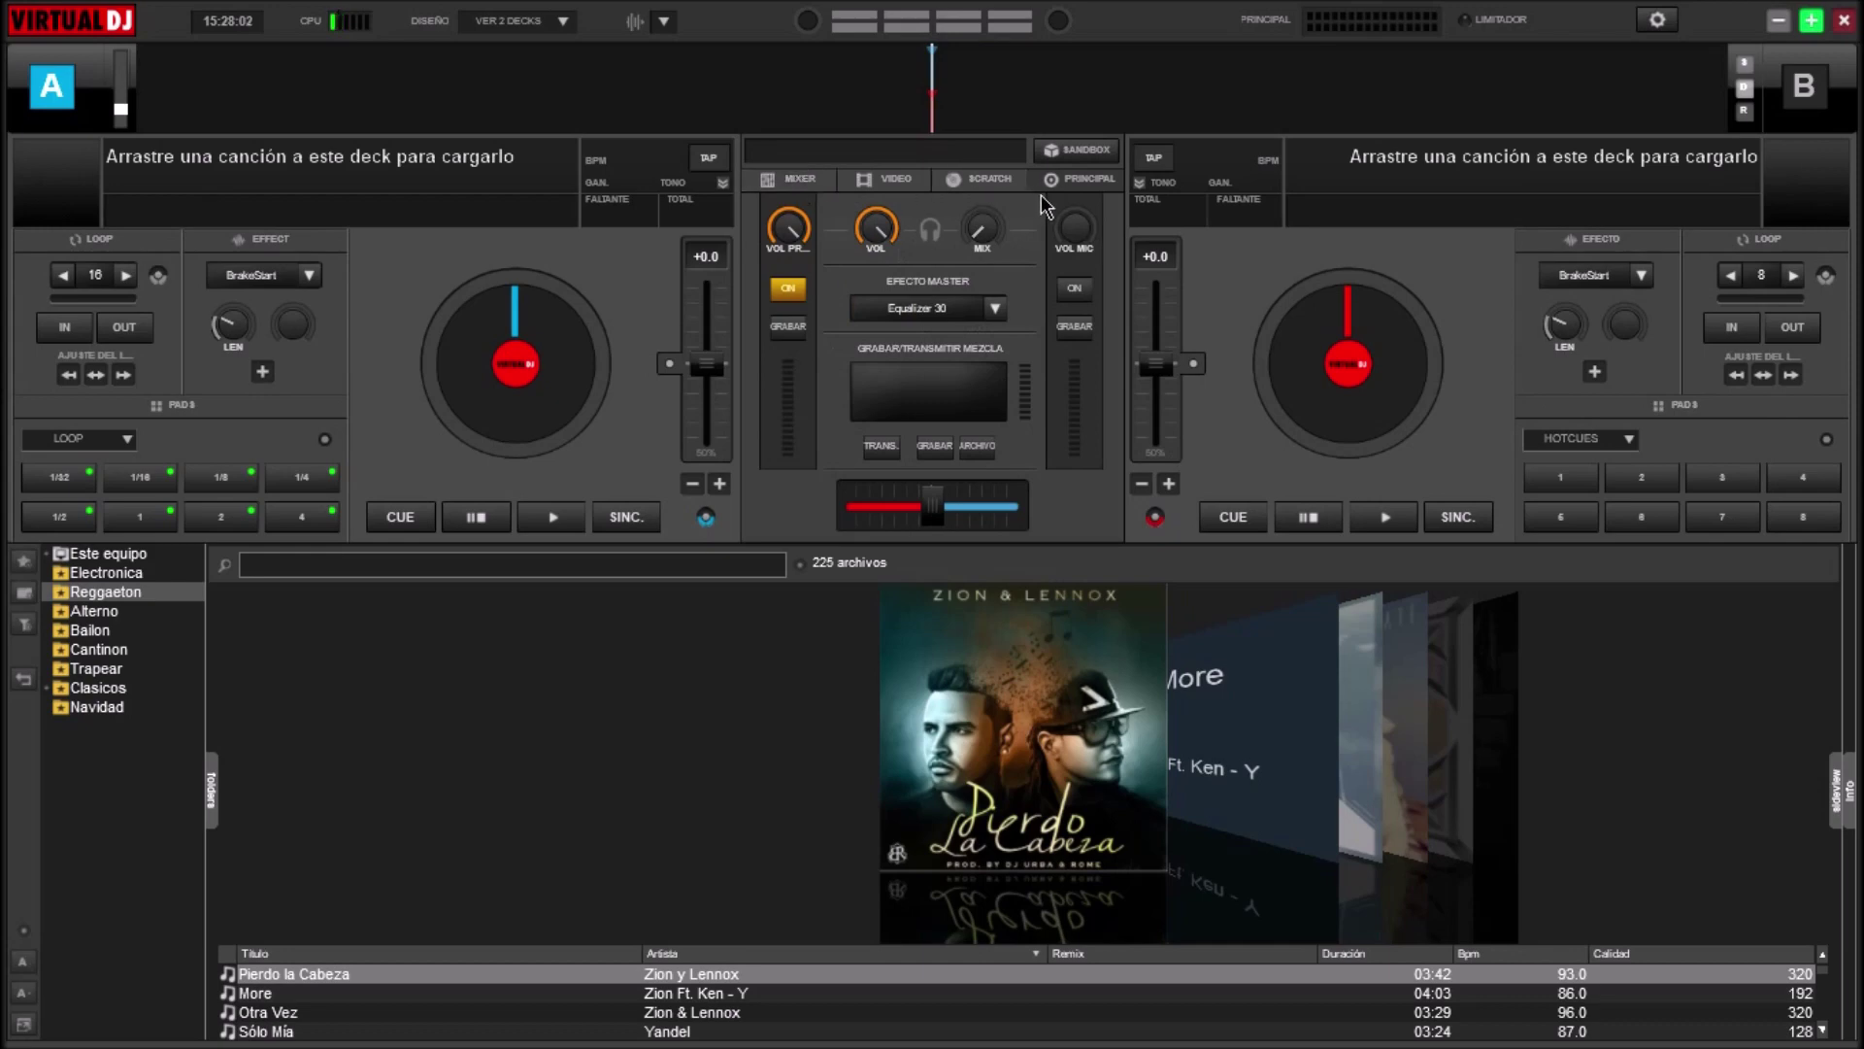
- Choose Equalizer 30 as the master effect, show its band controls, and turn the effect on
click(996, 308)
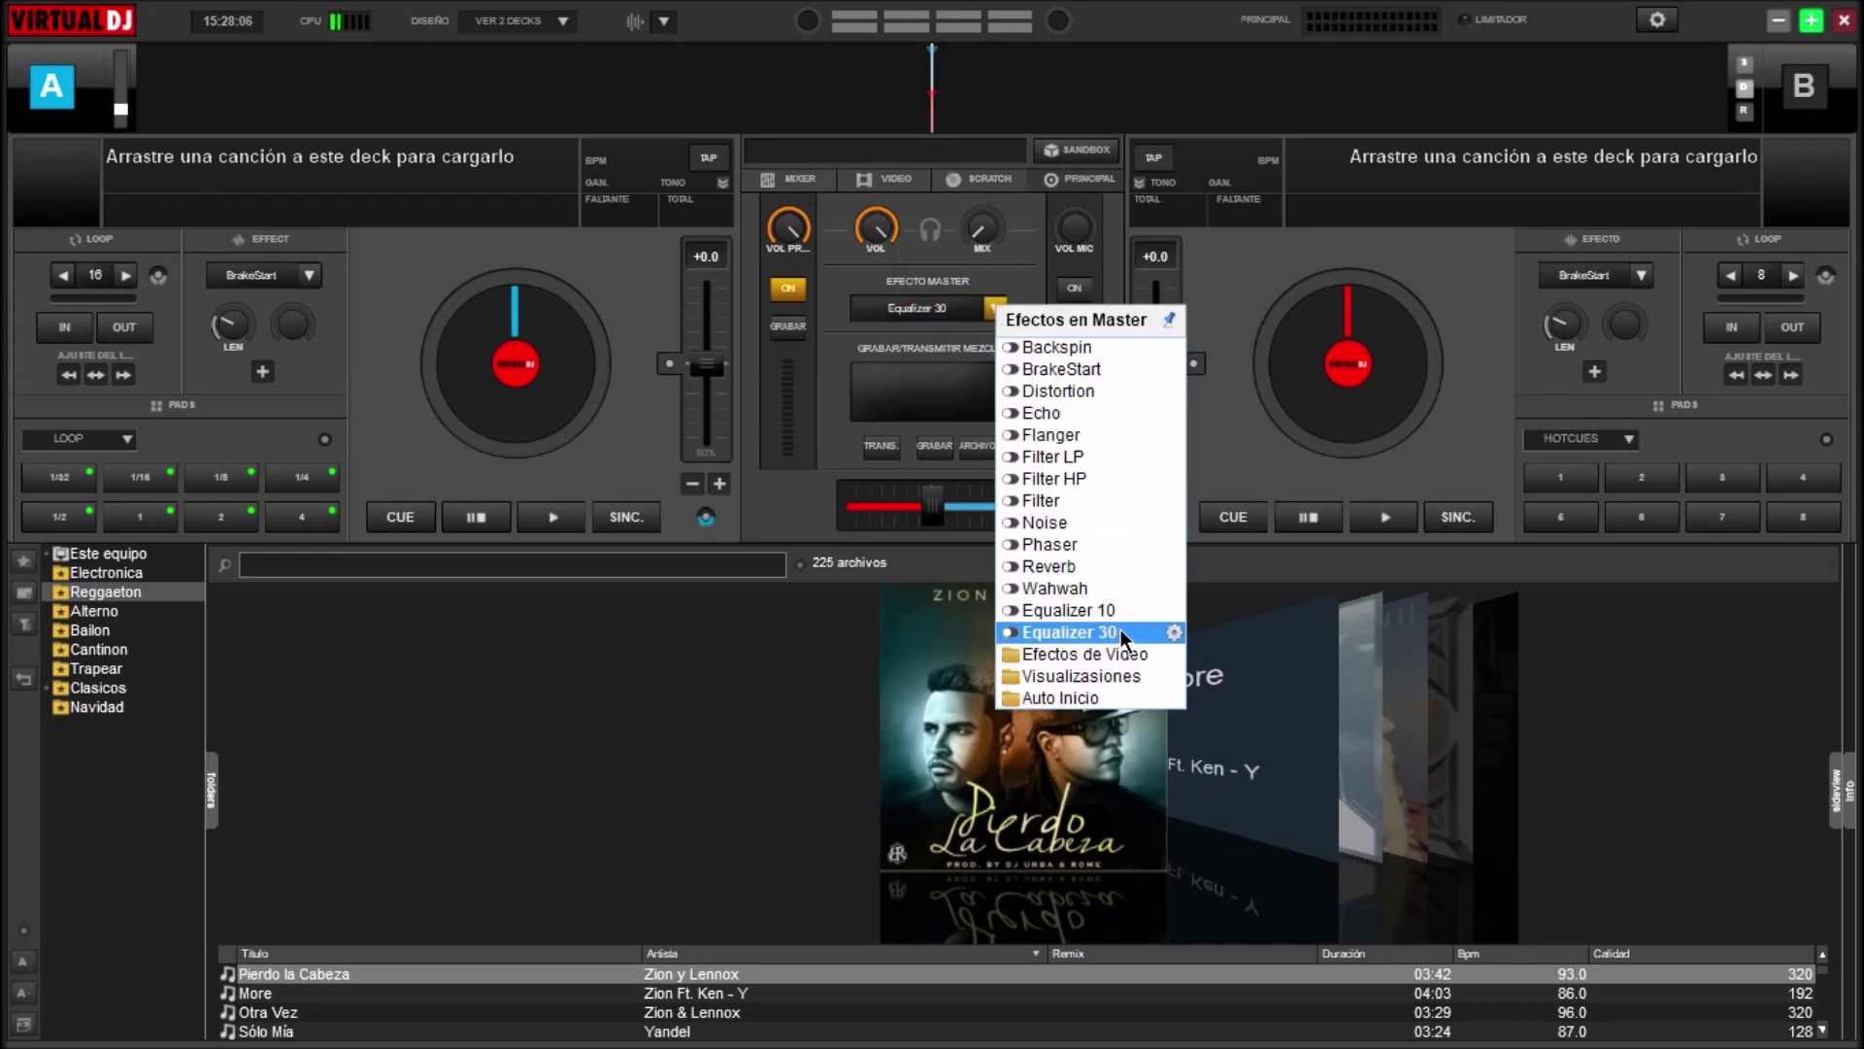
click(1088, 632)
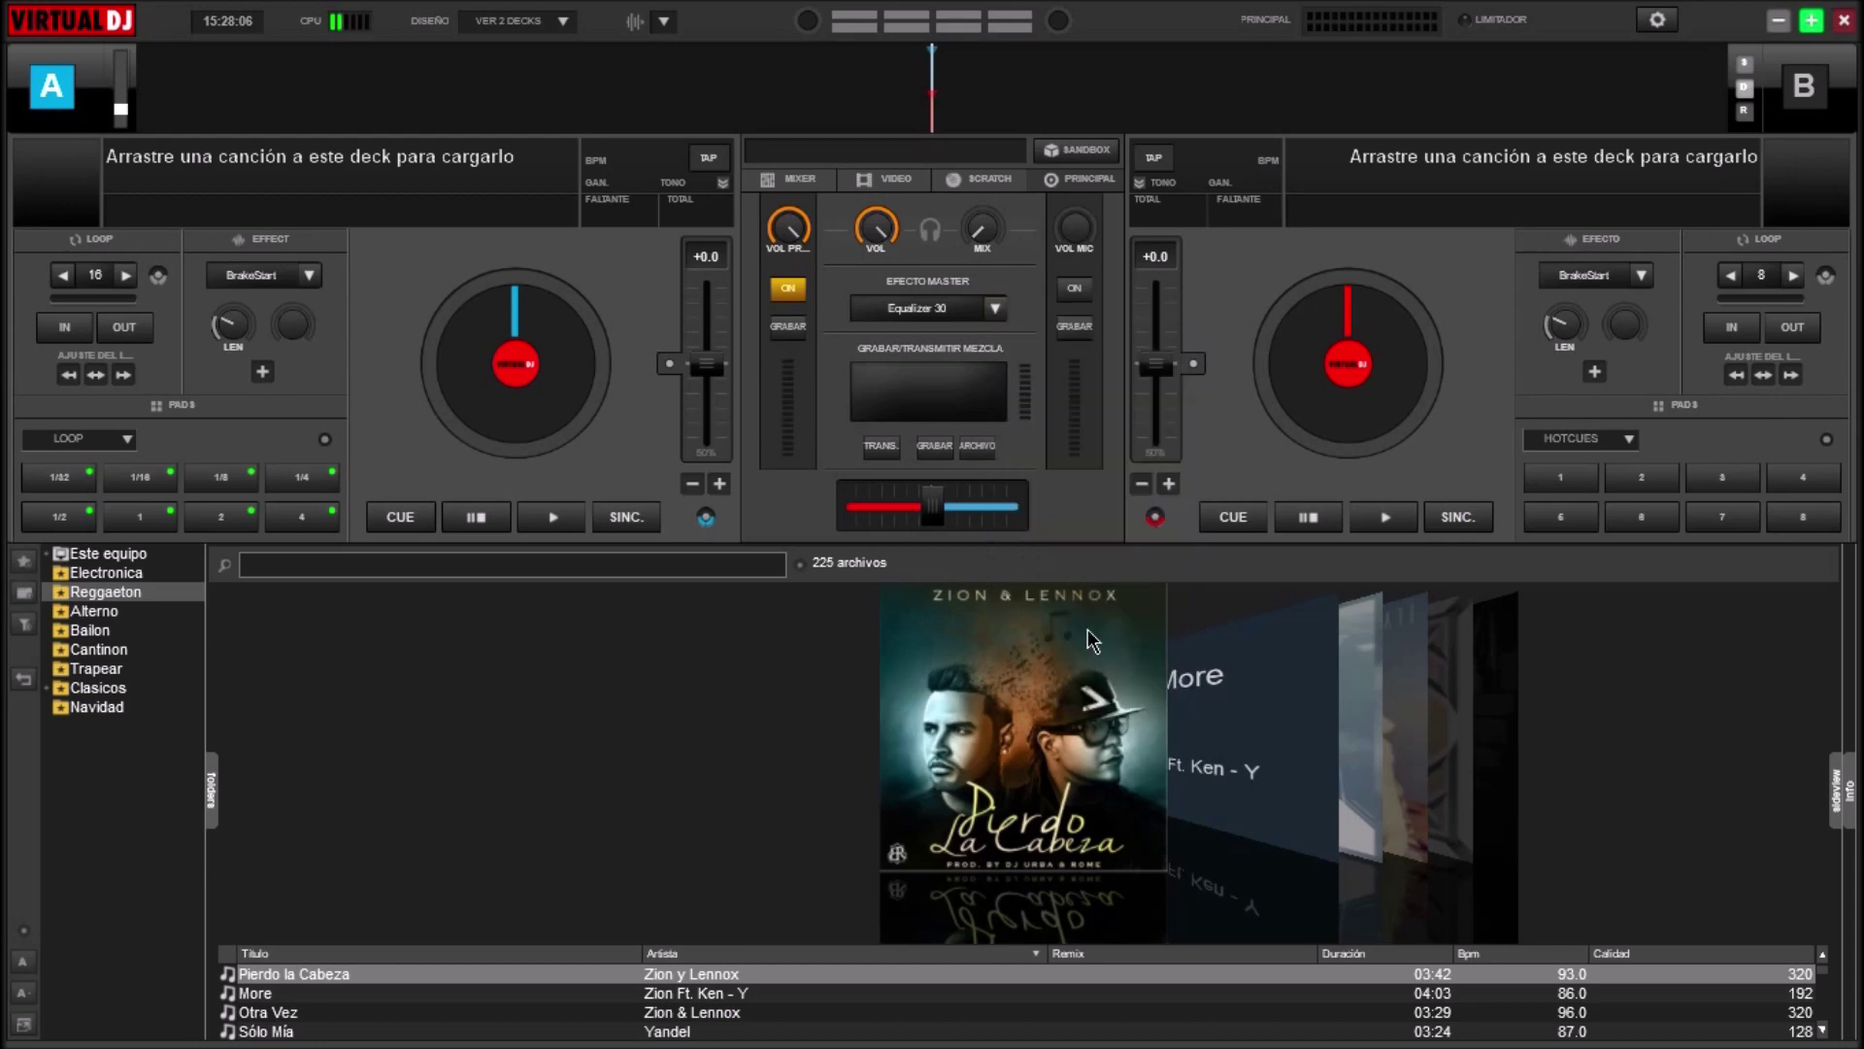
click(996, 309)
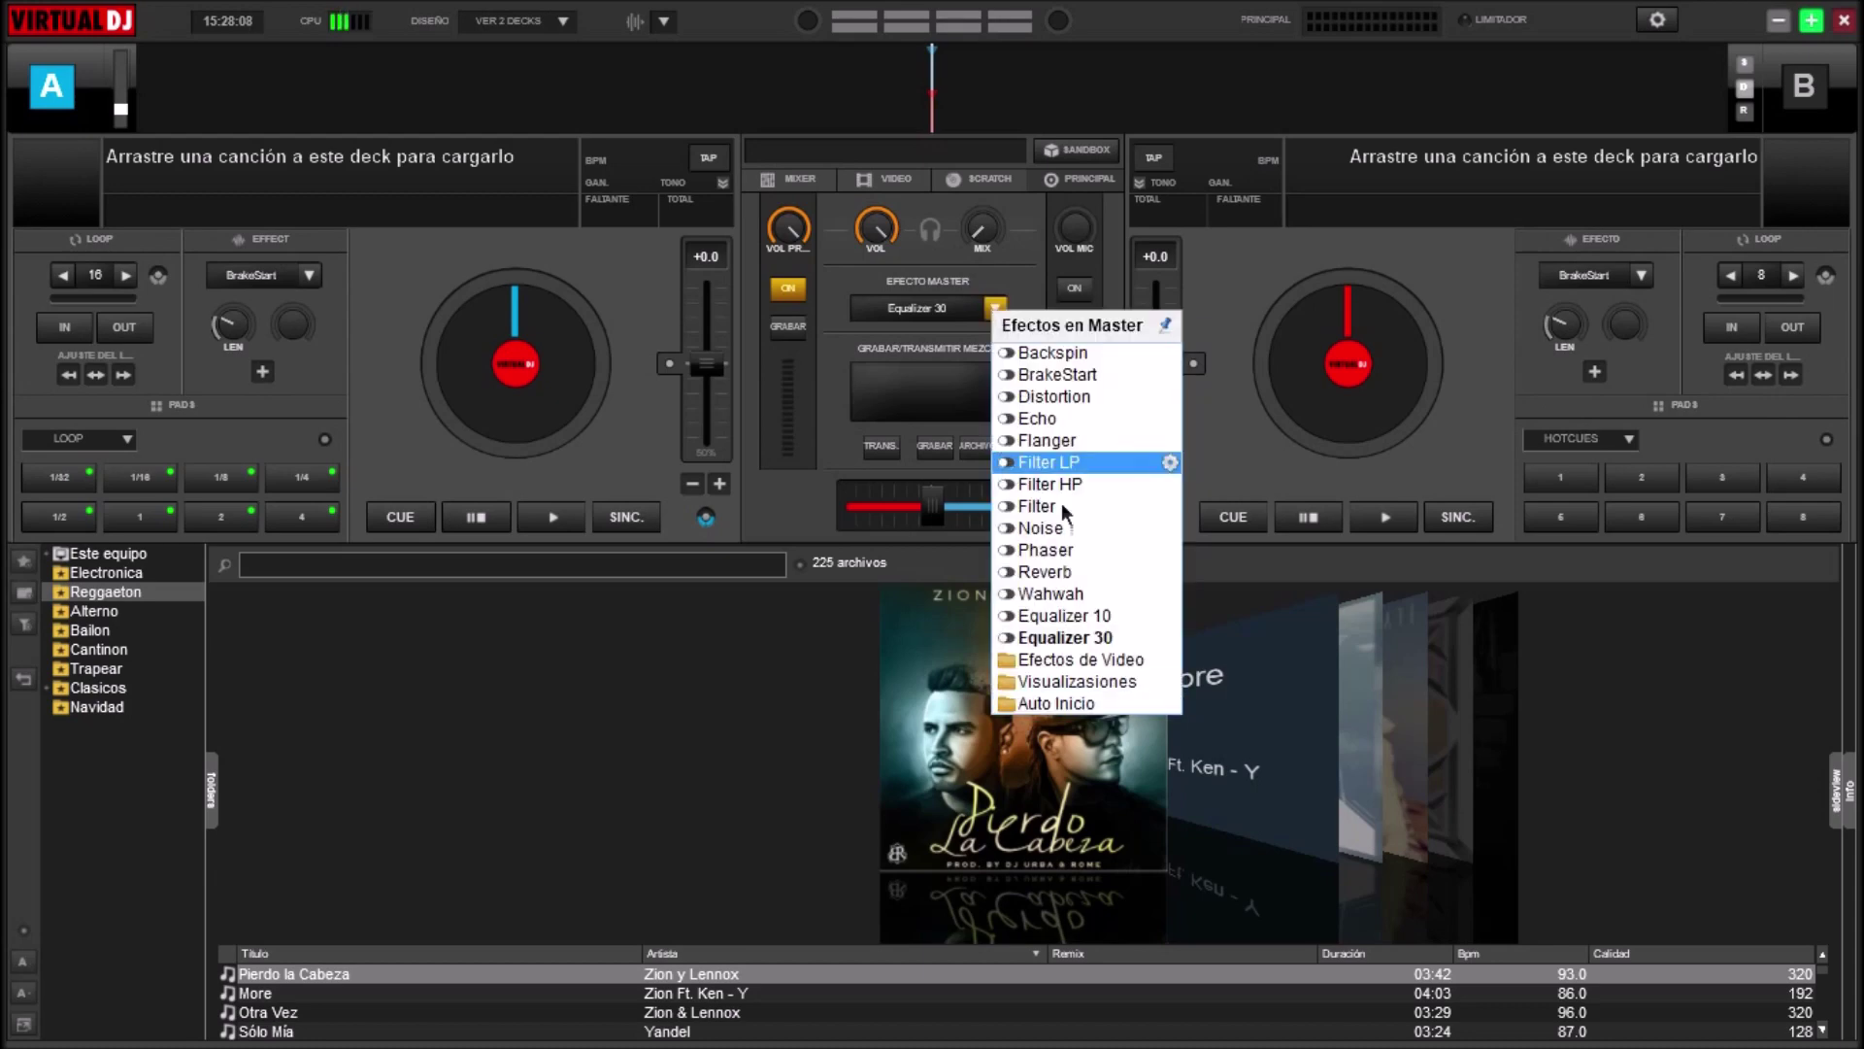
click(1170, 638)
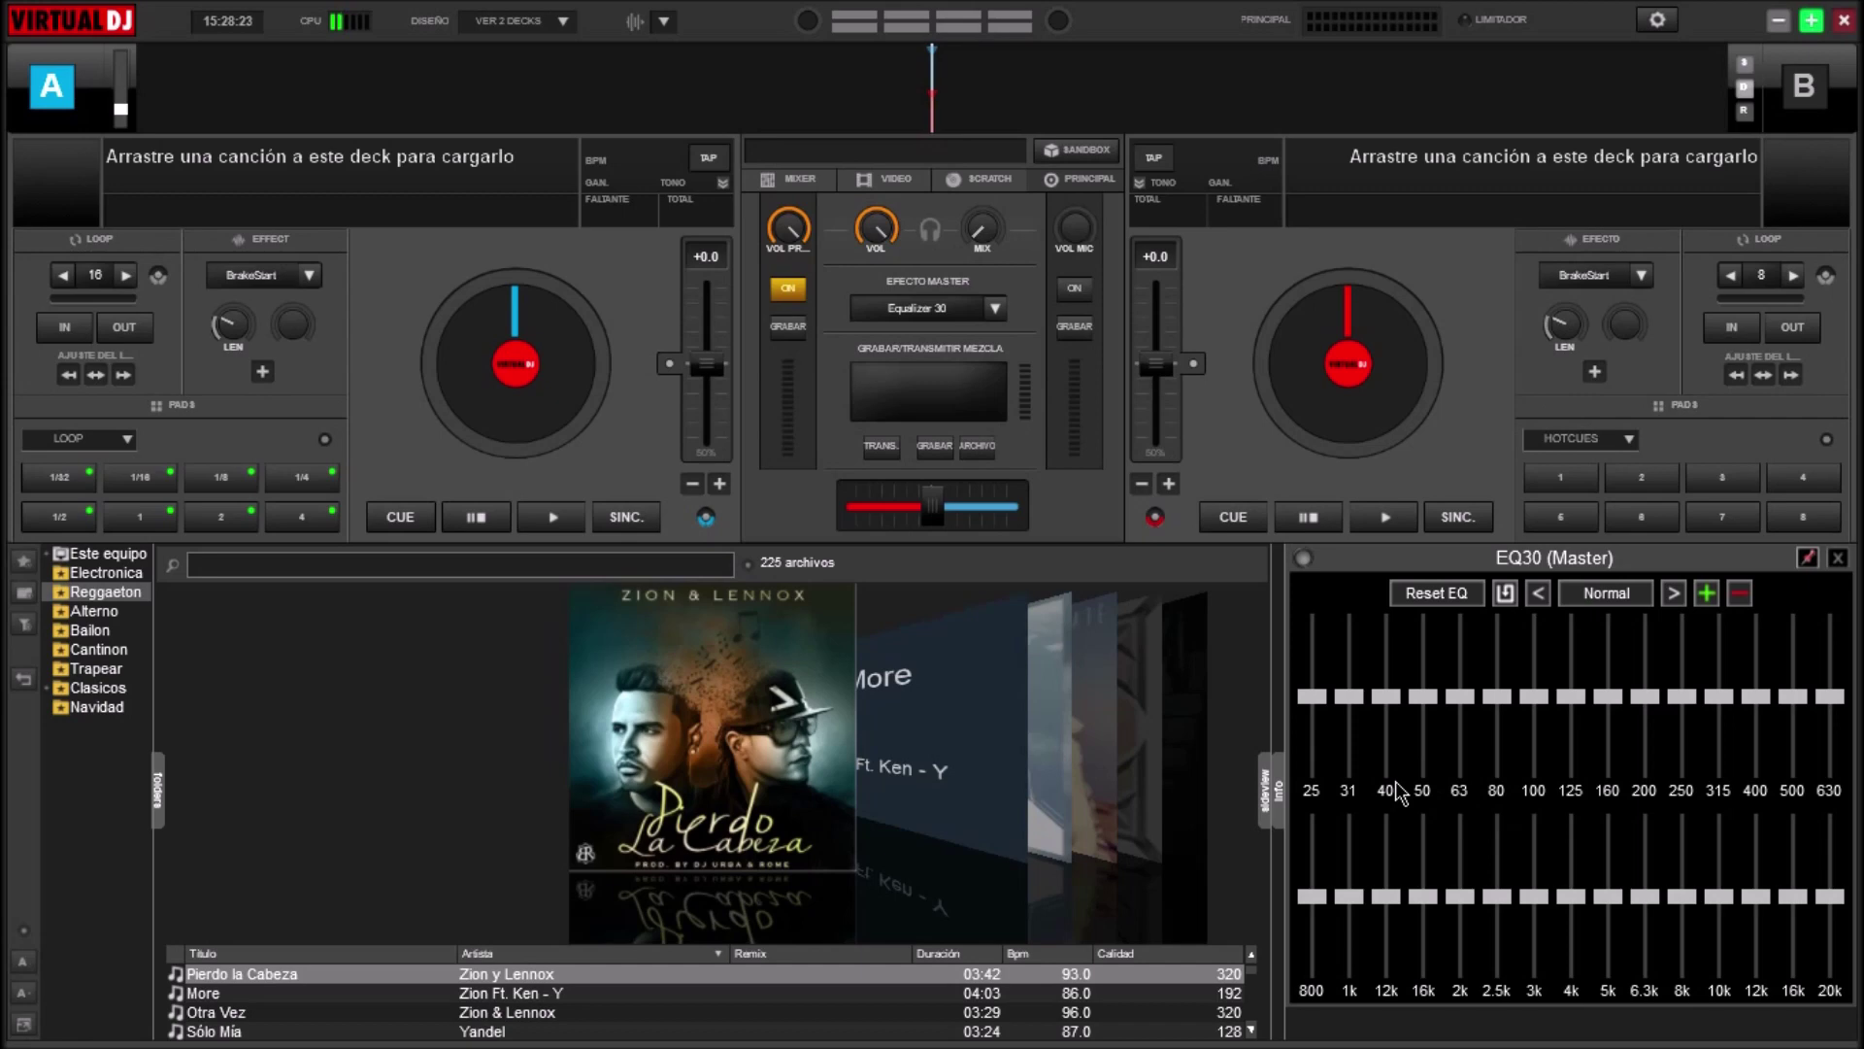
click(947, 311)
- Activate the Echo effect on deck 1 and view the effects list of deck 2 without choosing one
click(307, 277)
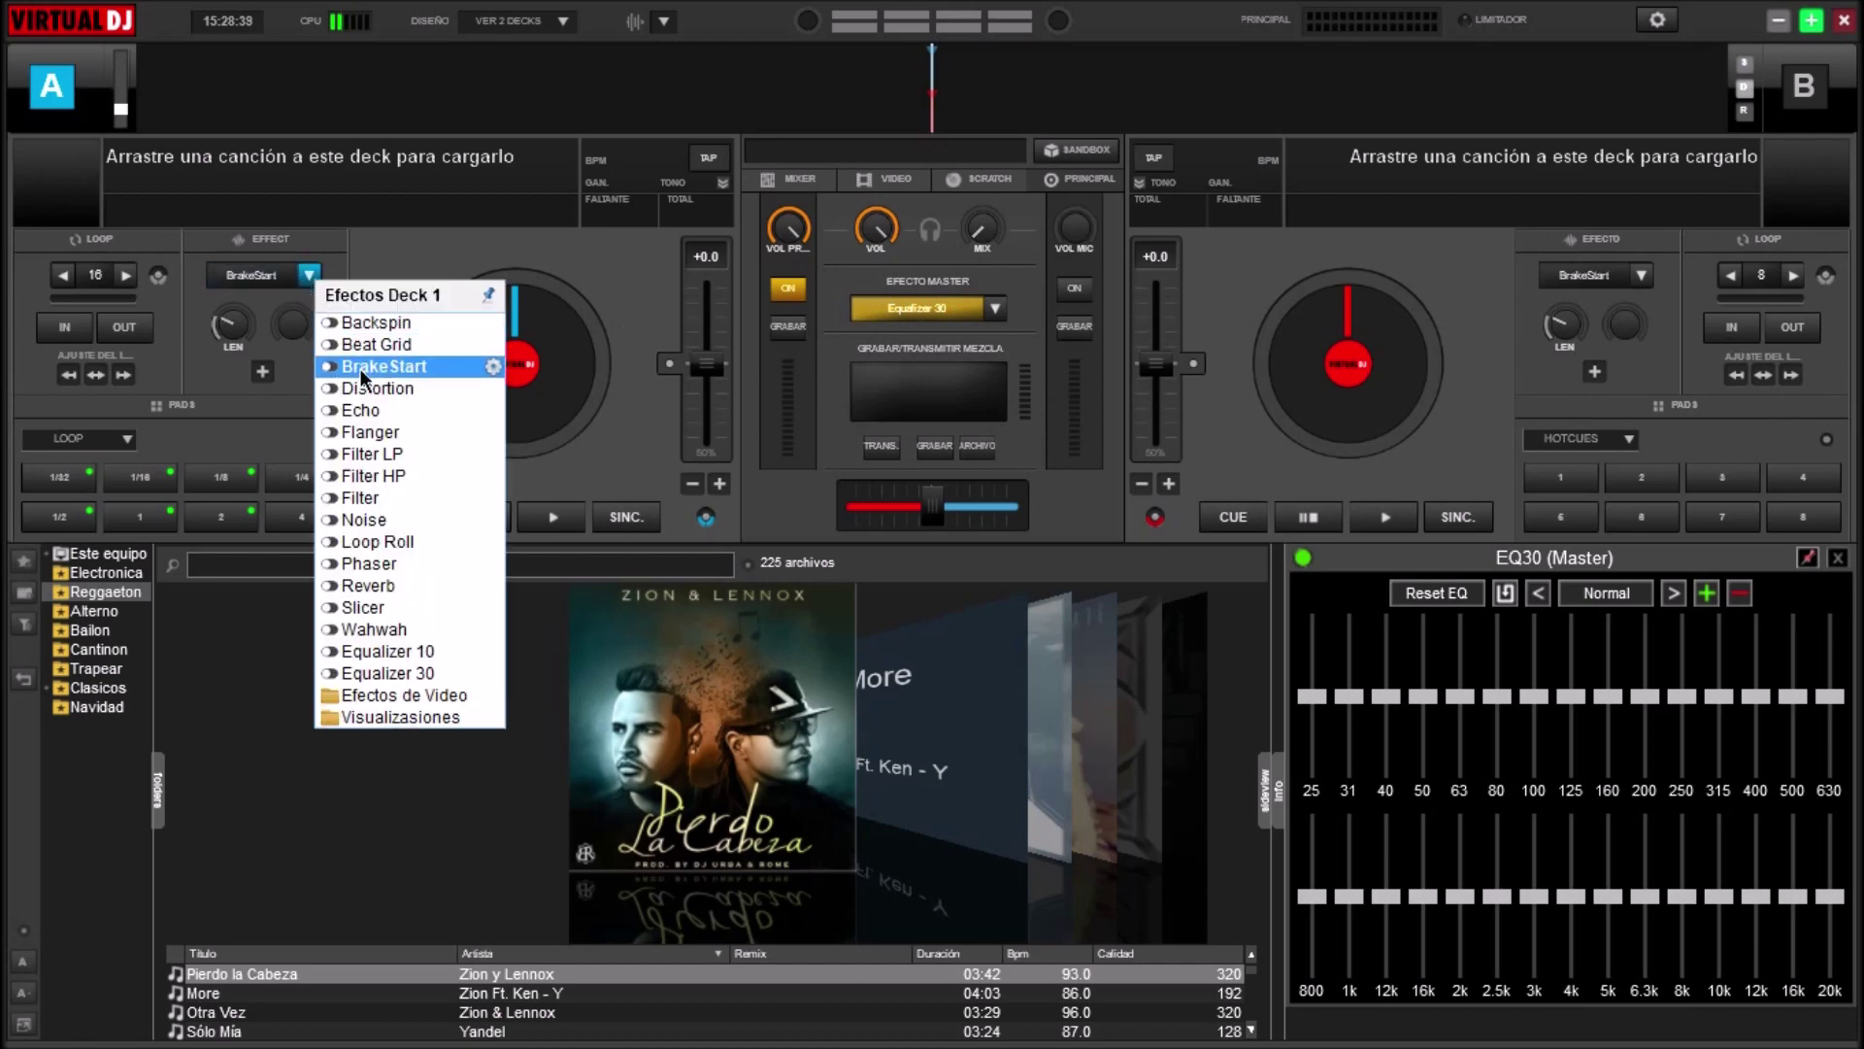
click(380, 409)
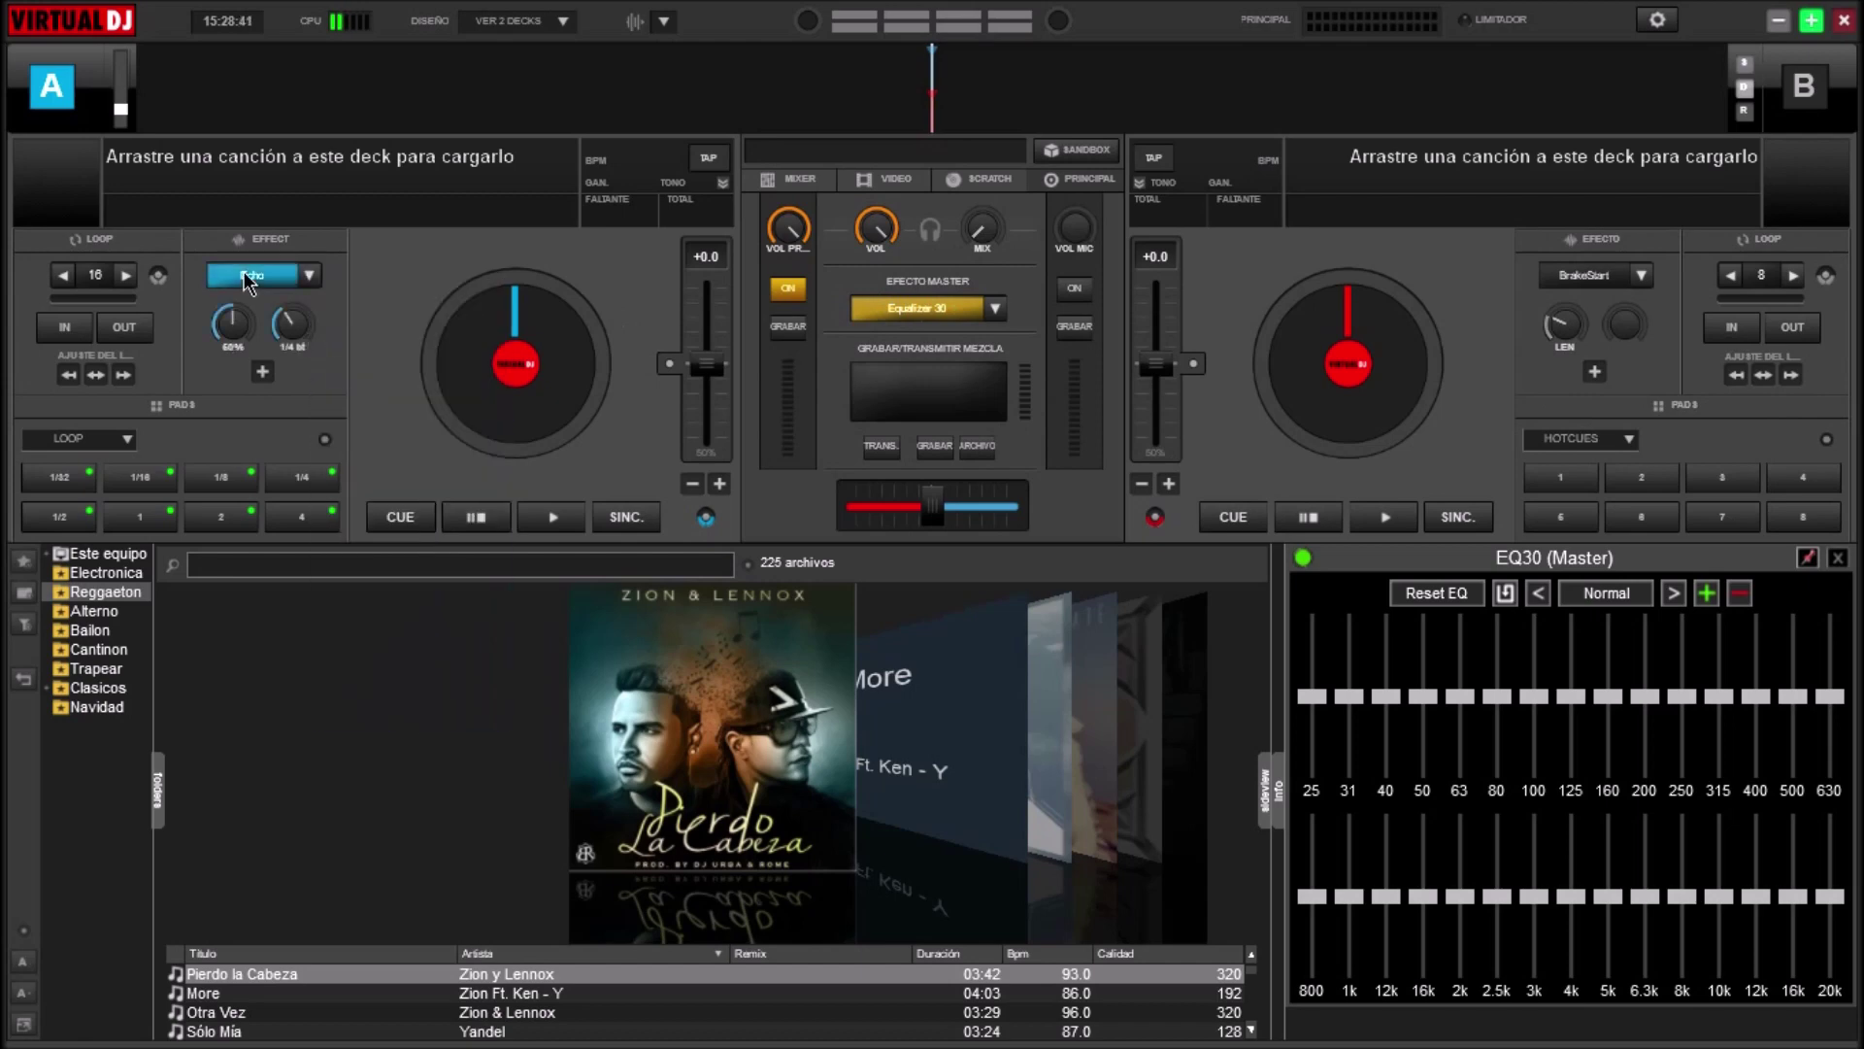
click(1641, 276)
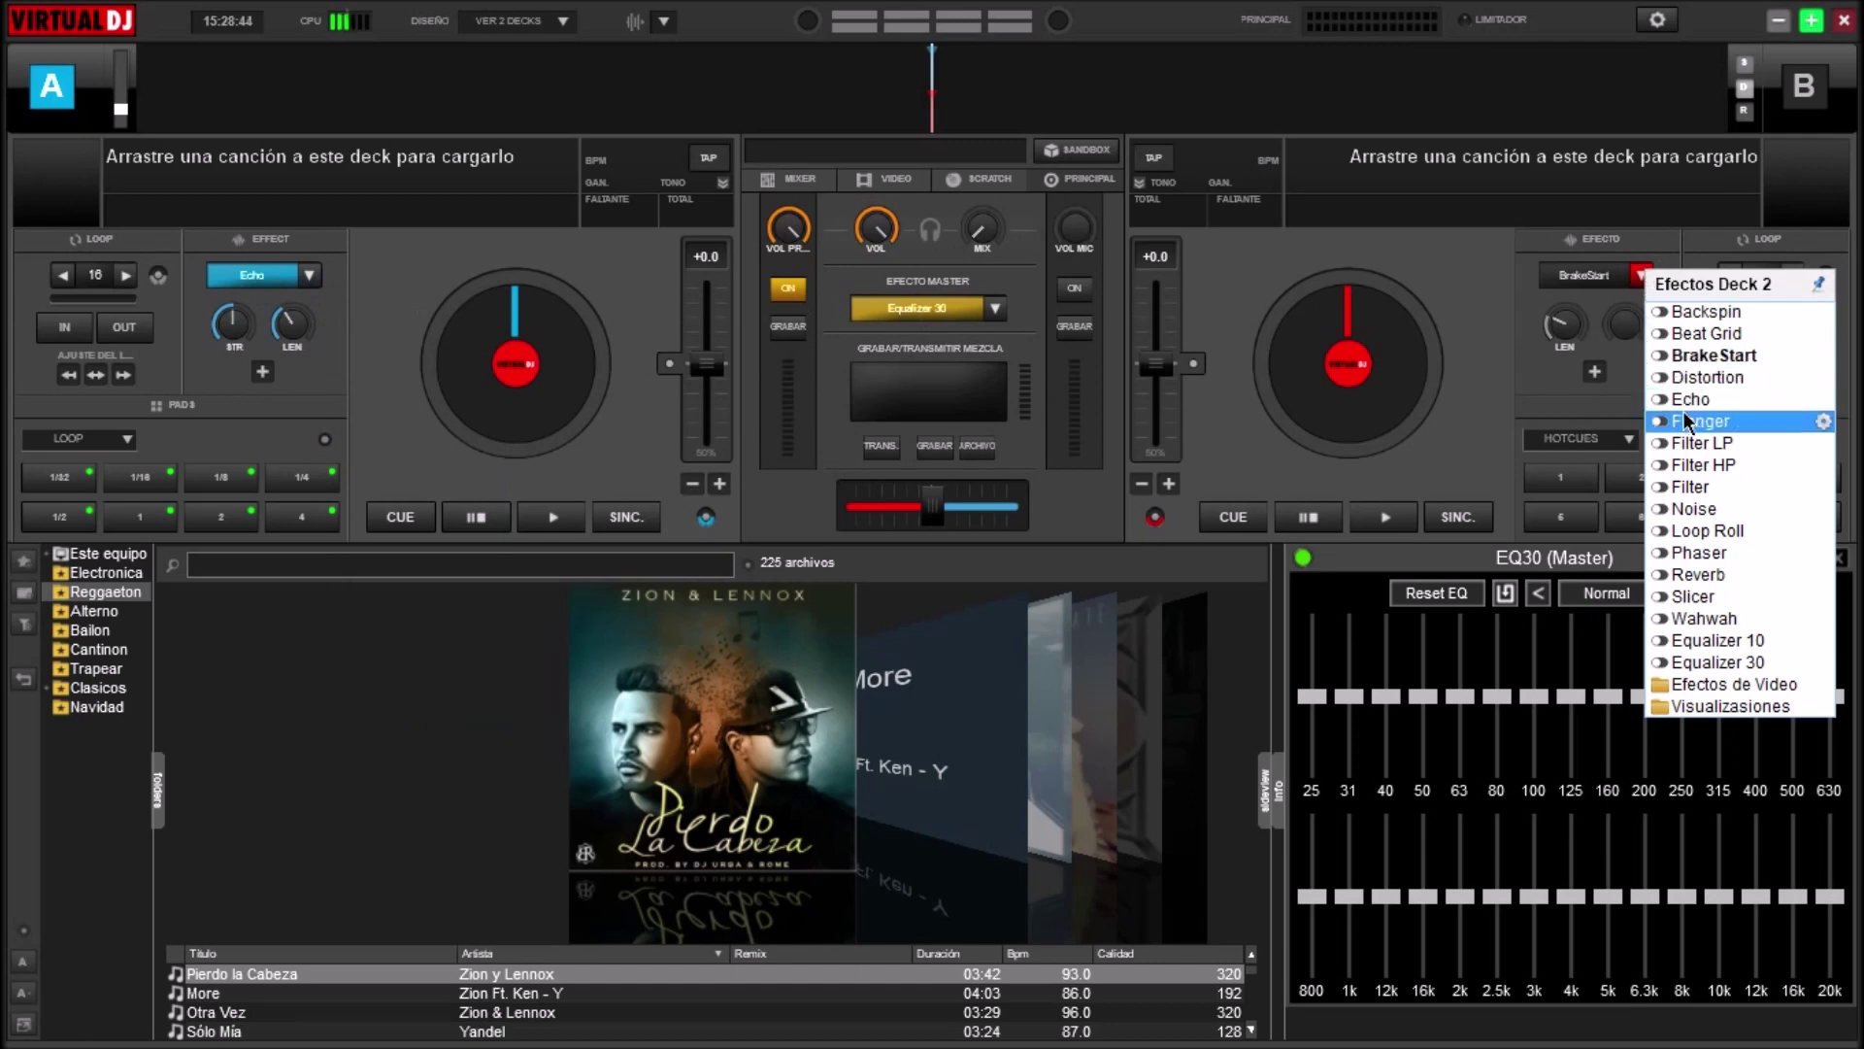
click(1639, 279)
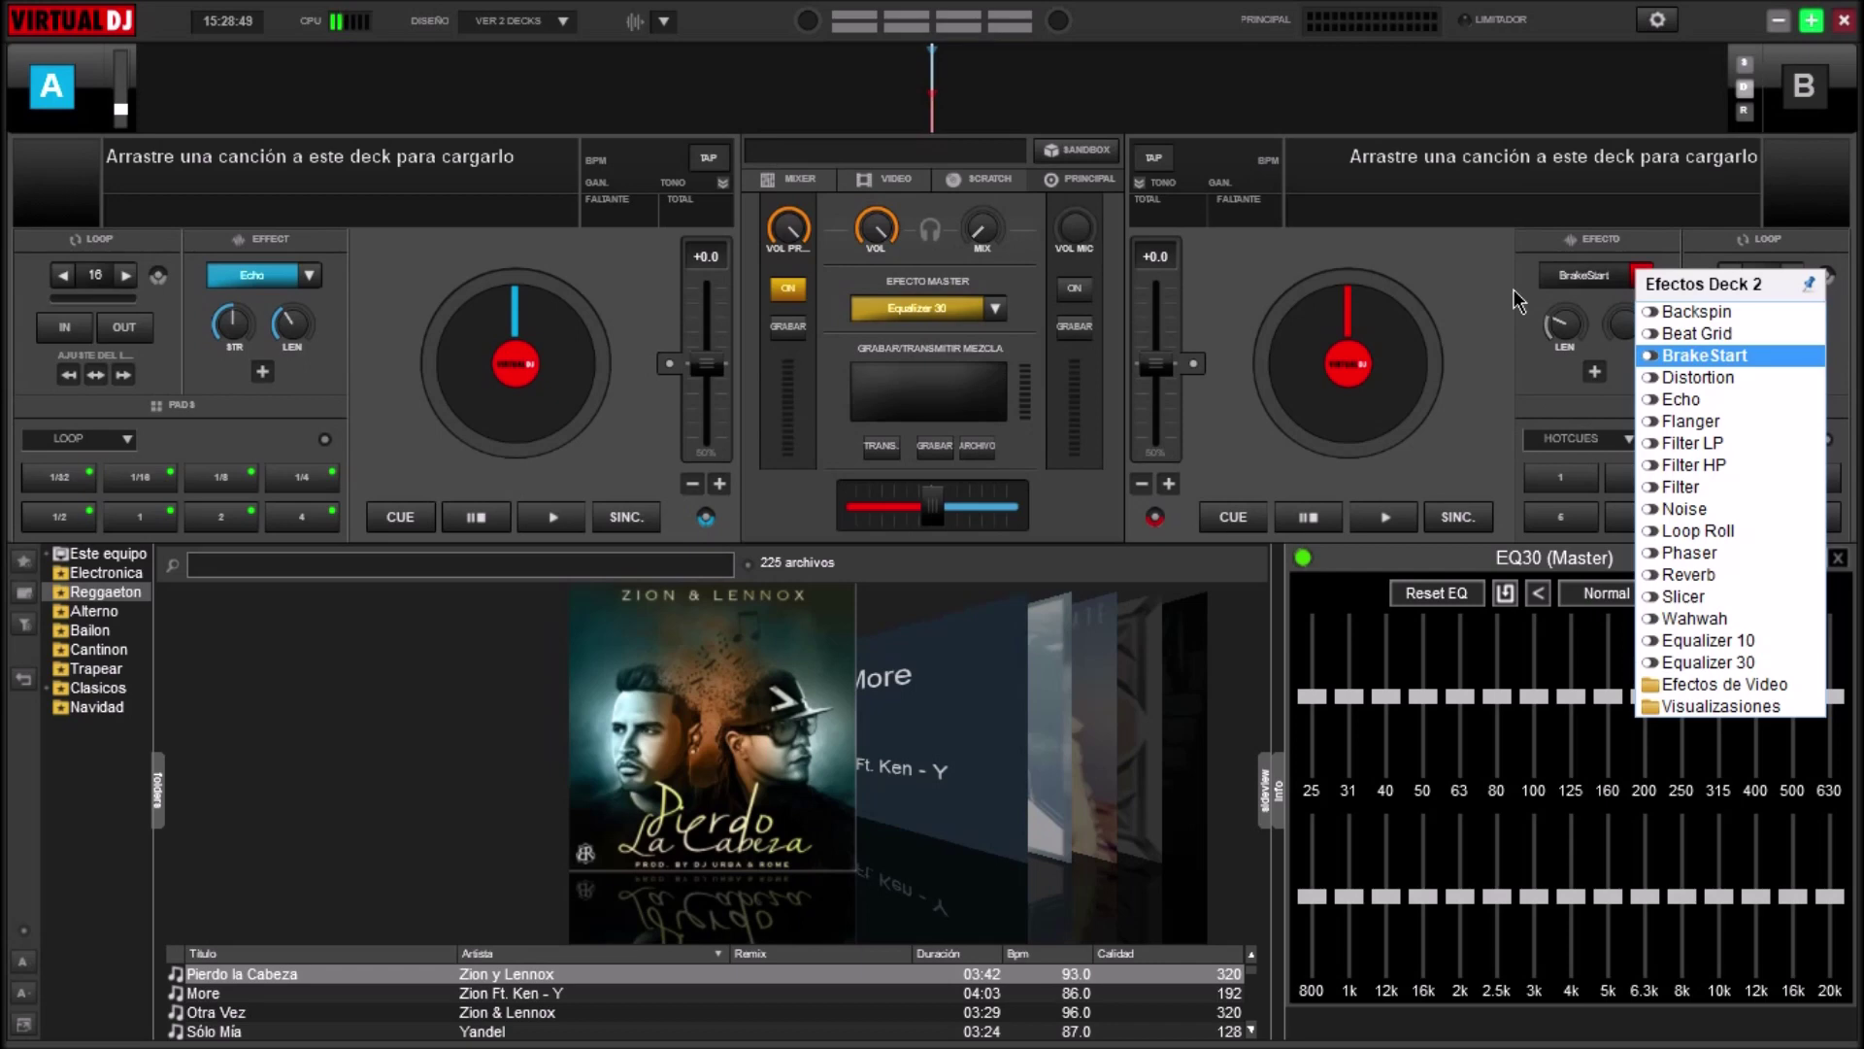
click(1456, 260)
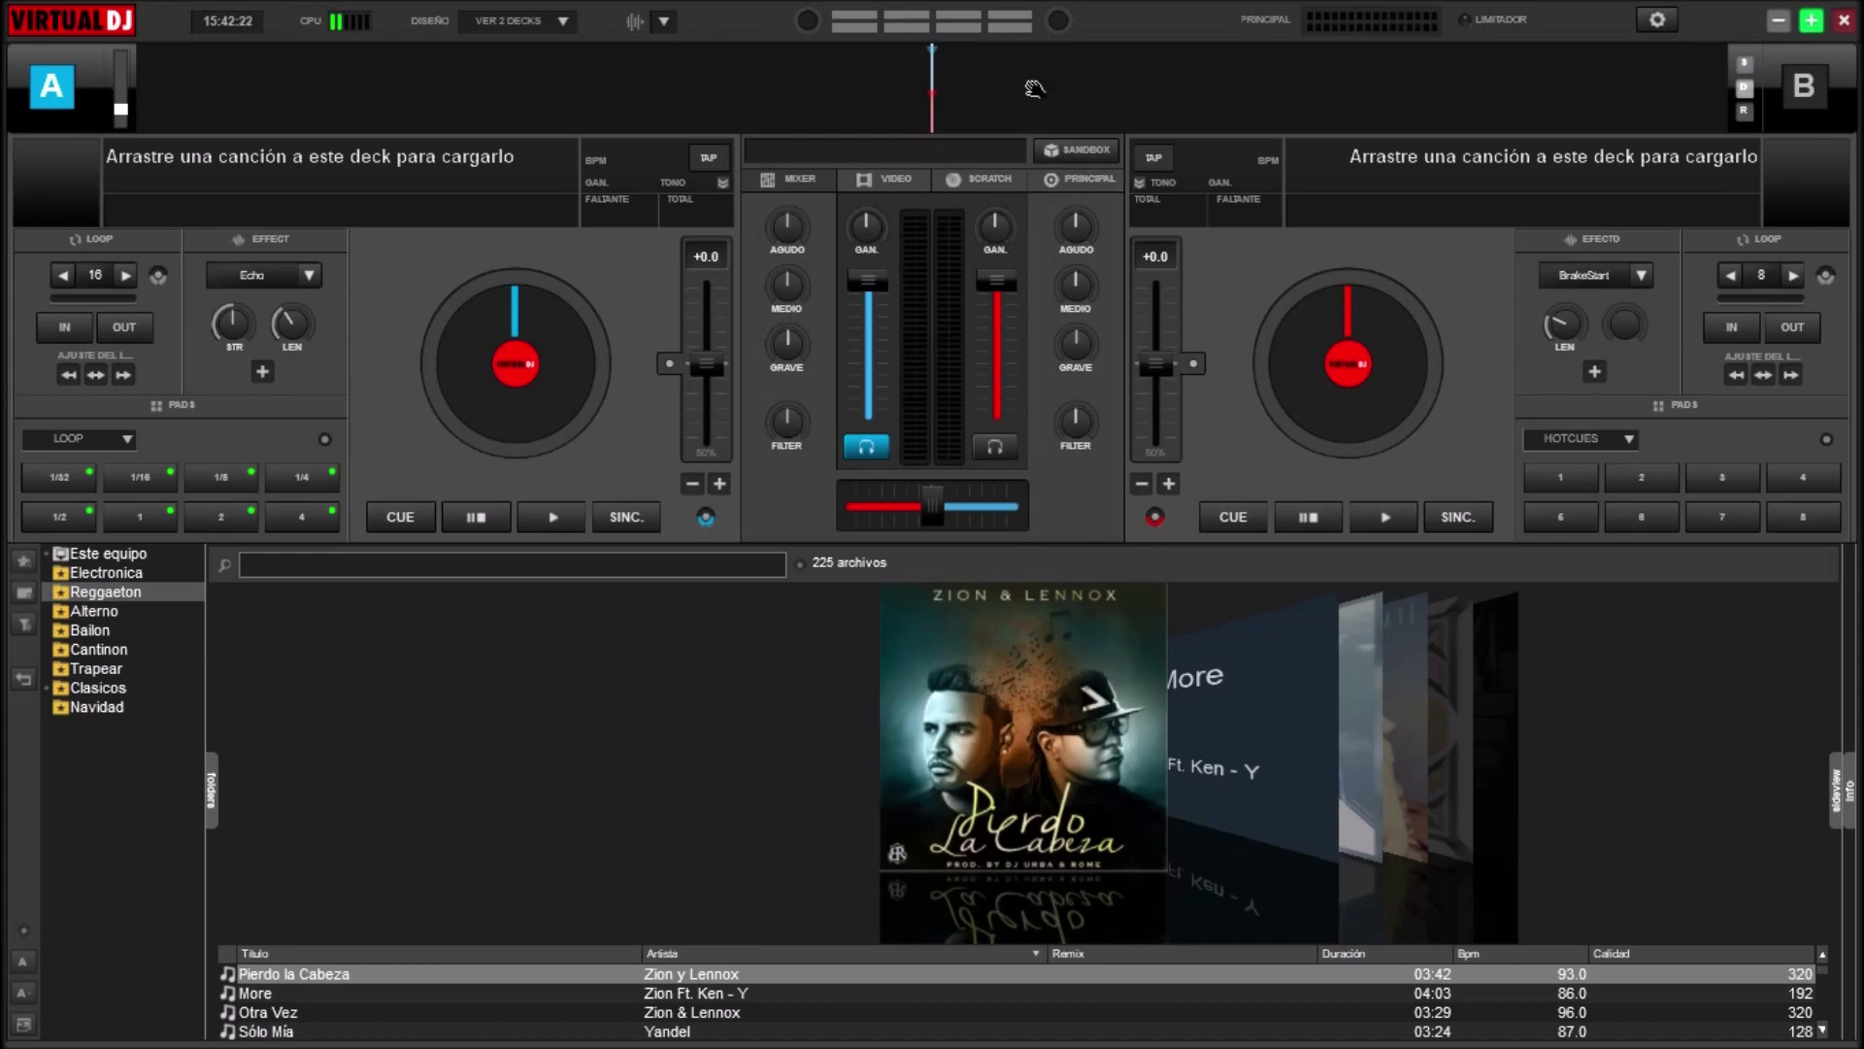
- Show the band controls of the master Equalizer 30 effect and cycle its preset back to Normal
click(1081, 183)
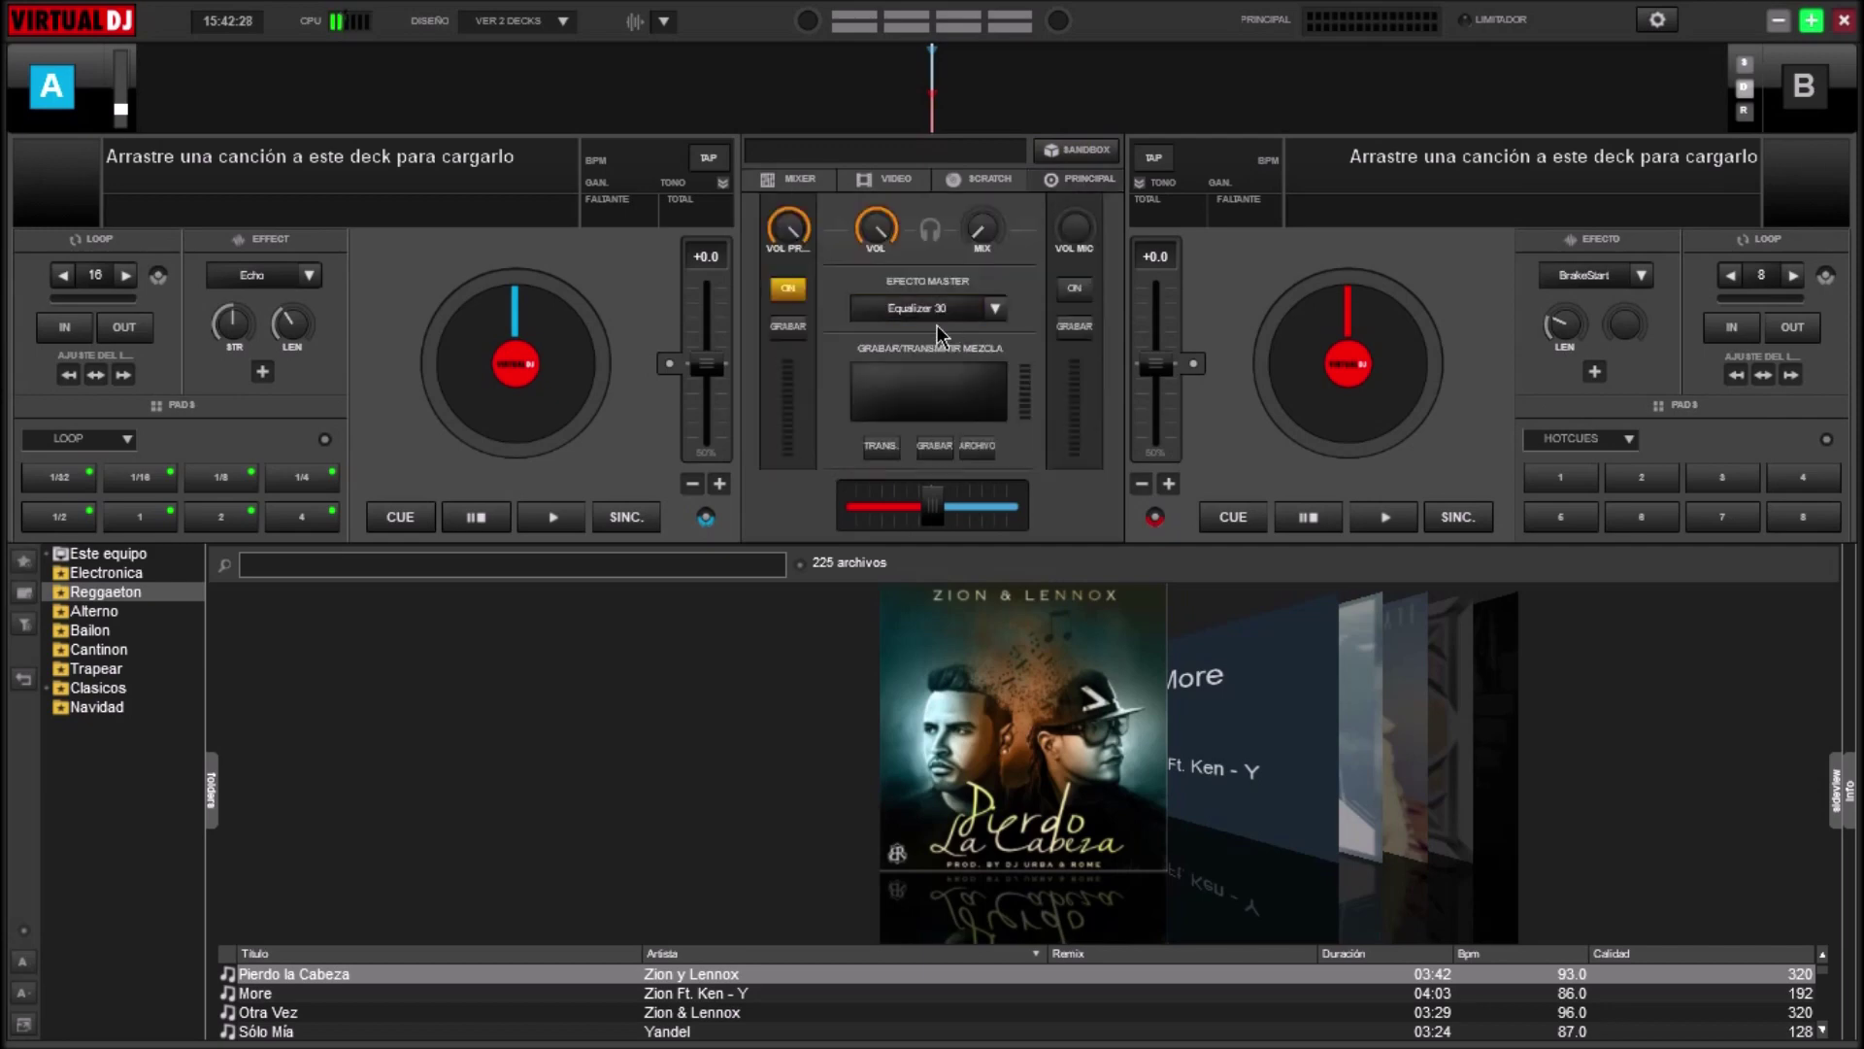
click(994, 309)
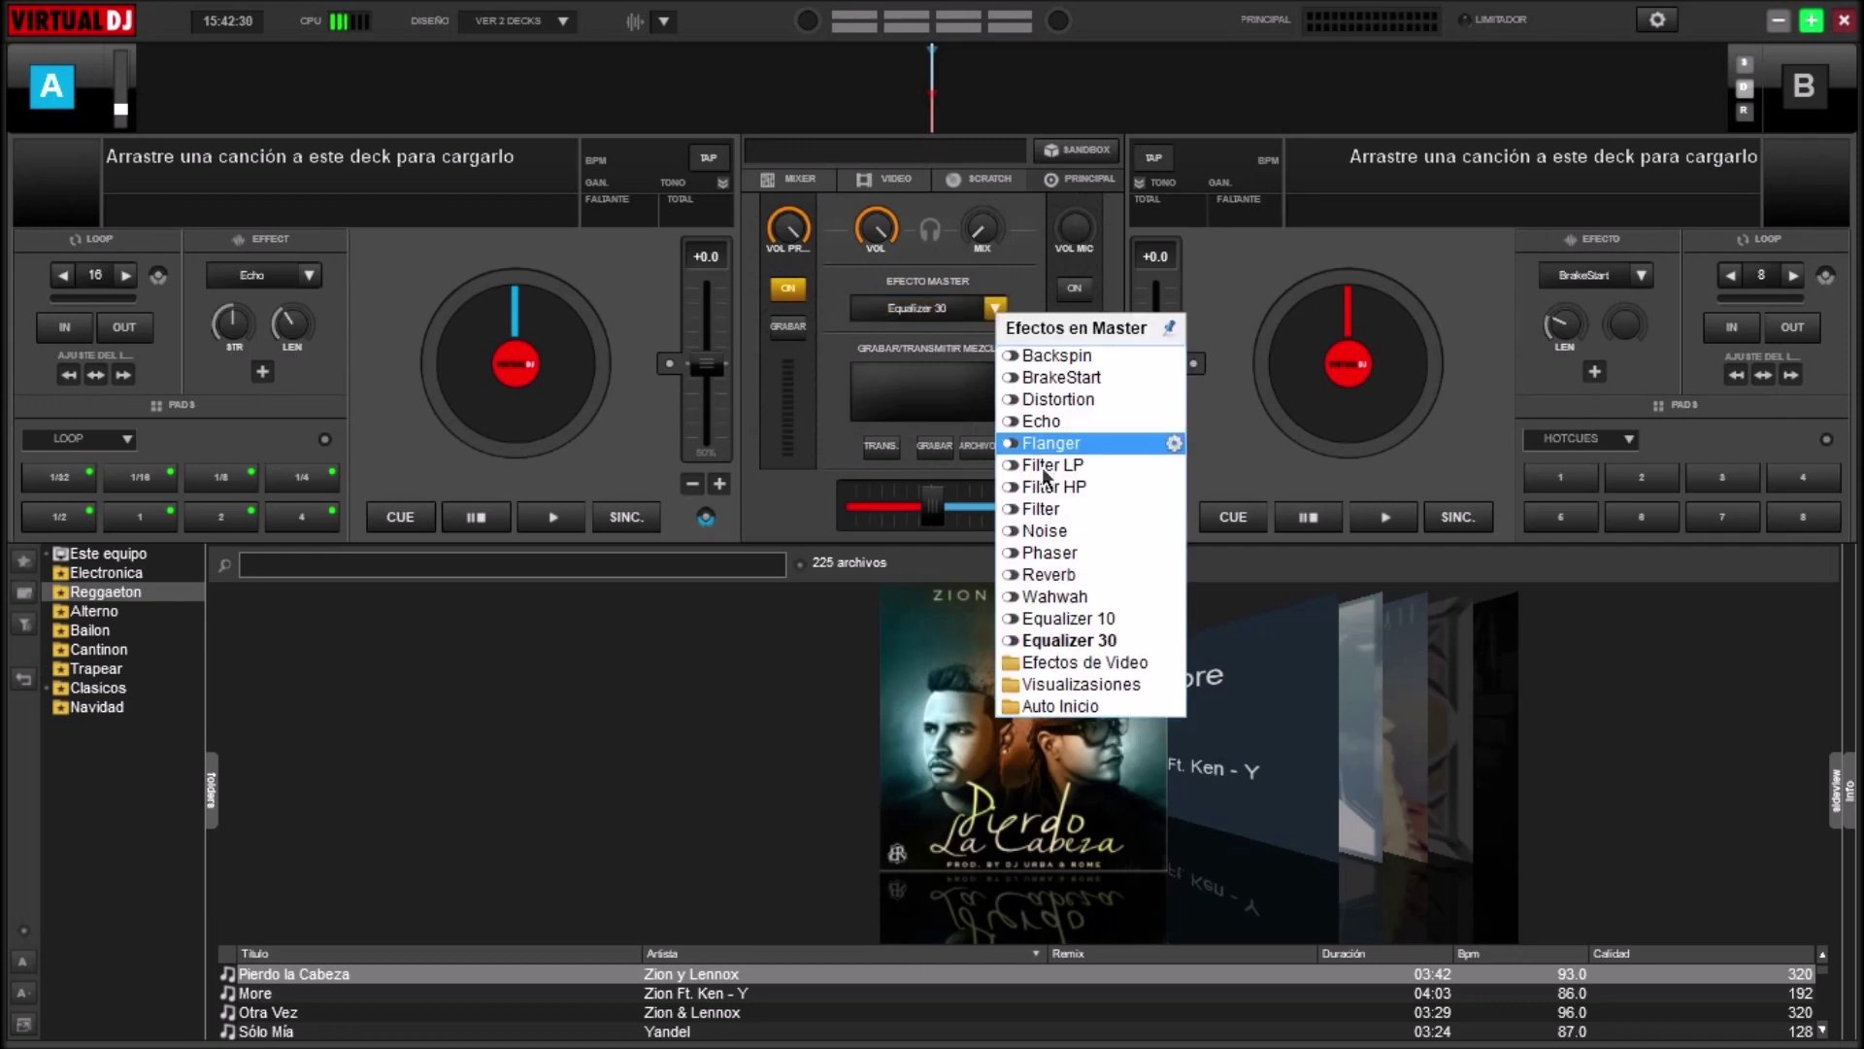
click(1178, 643)
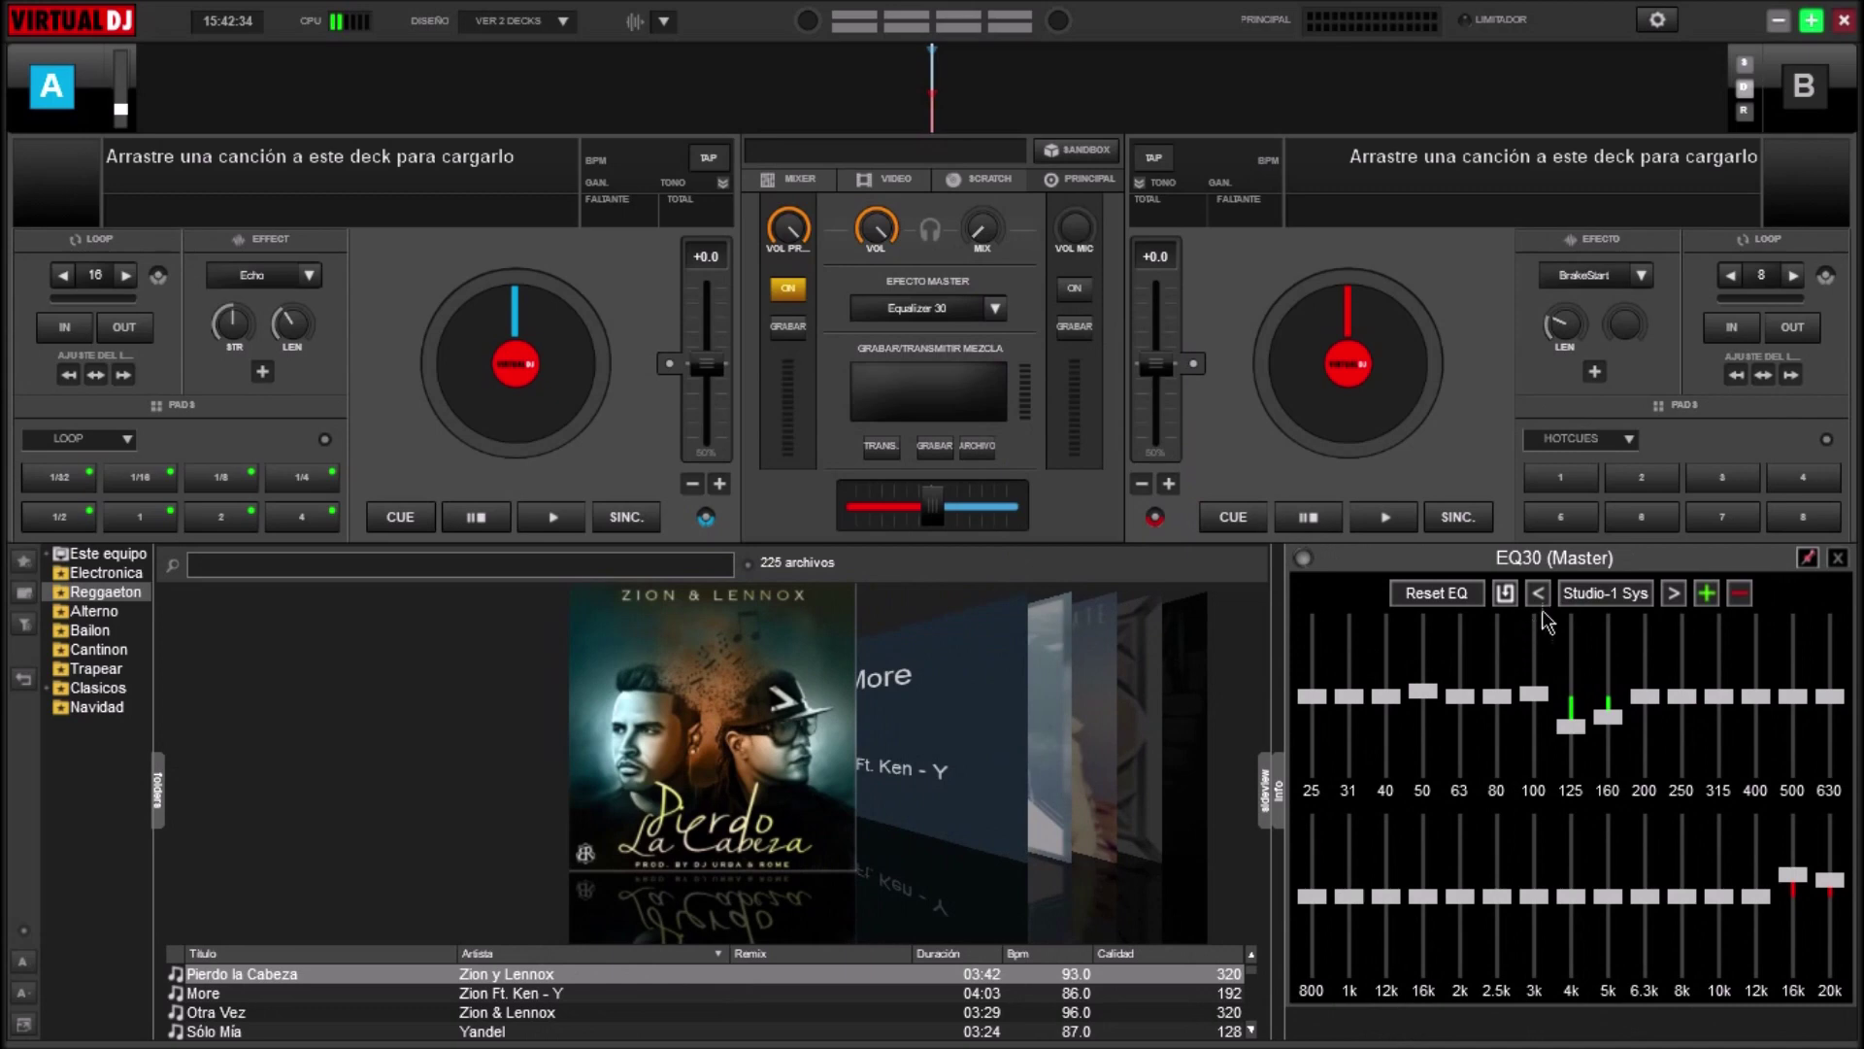
click(1544, 595)
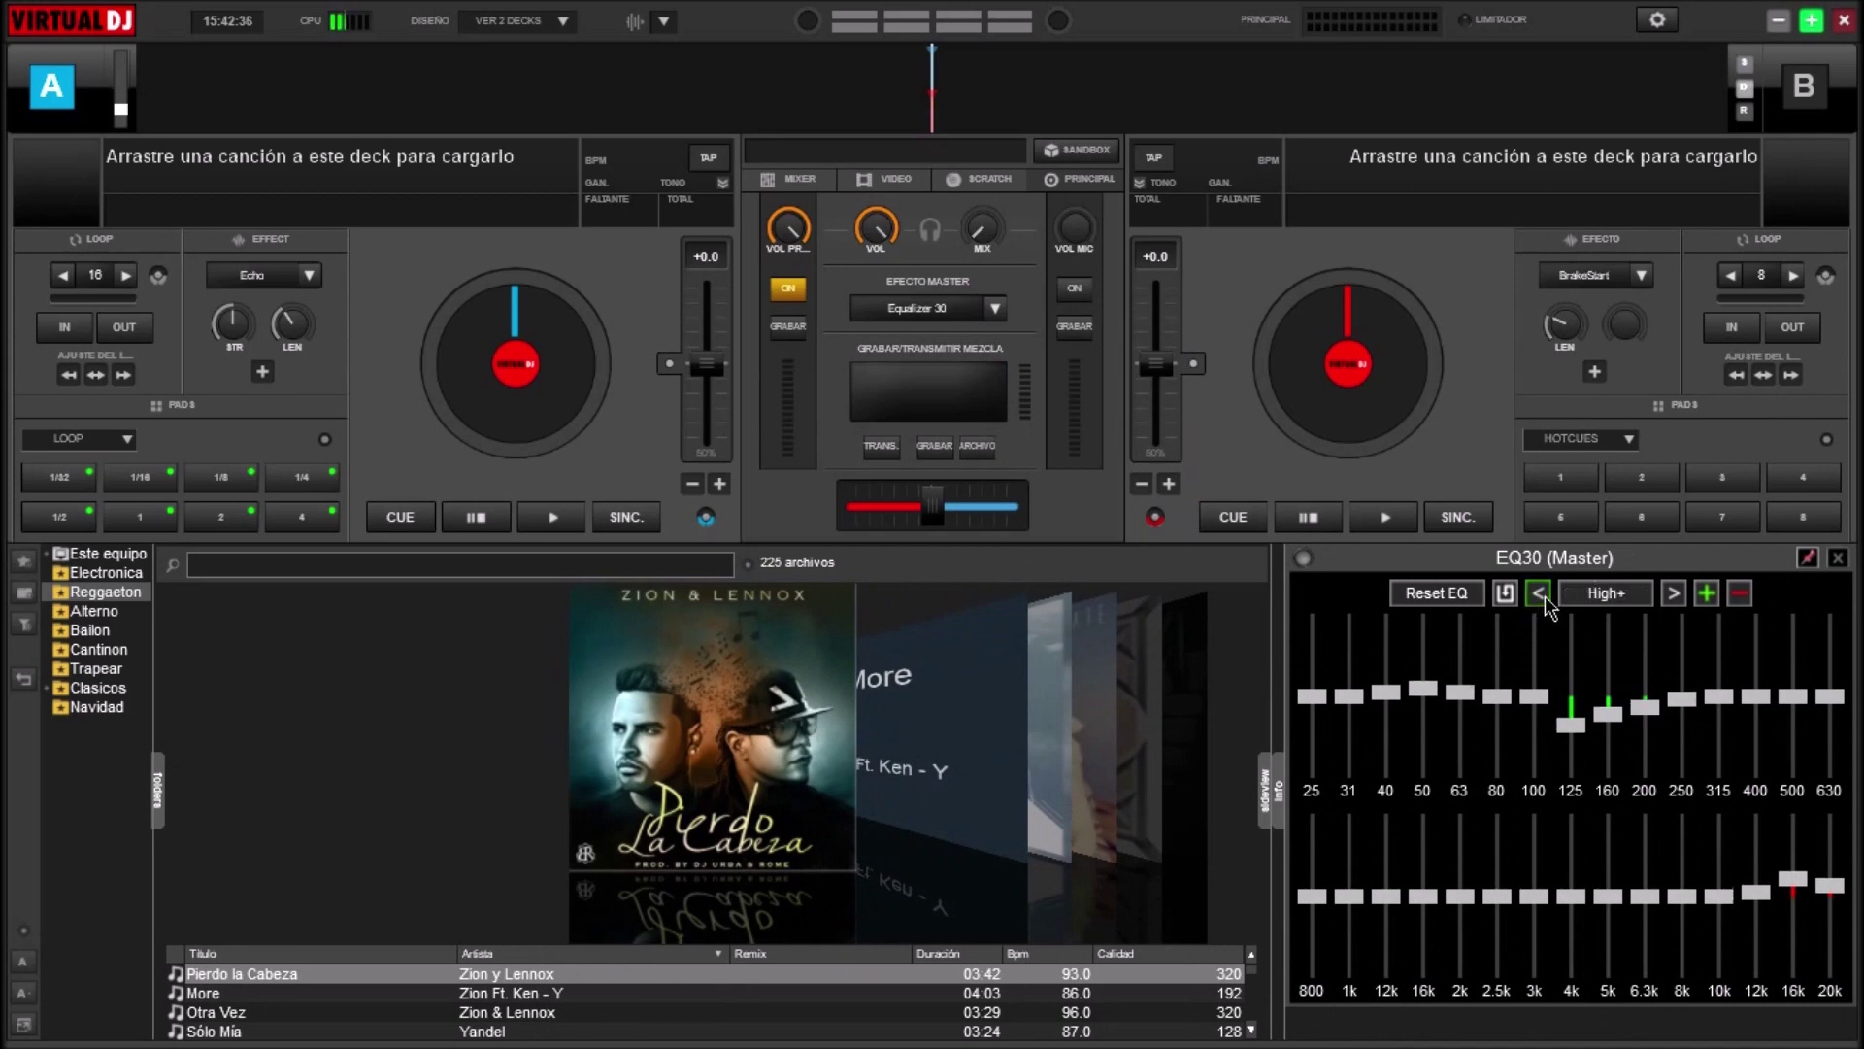
click(1544, 594)
click(1543, 594)
click(1544, 594)
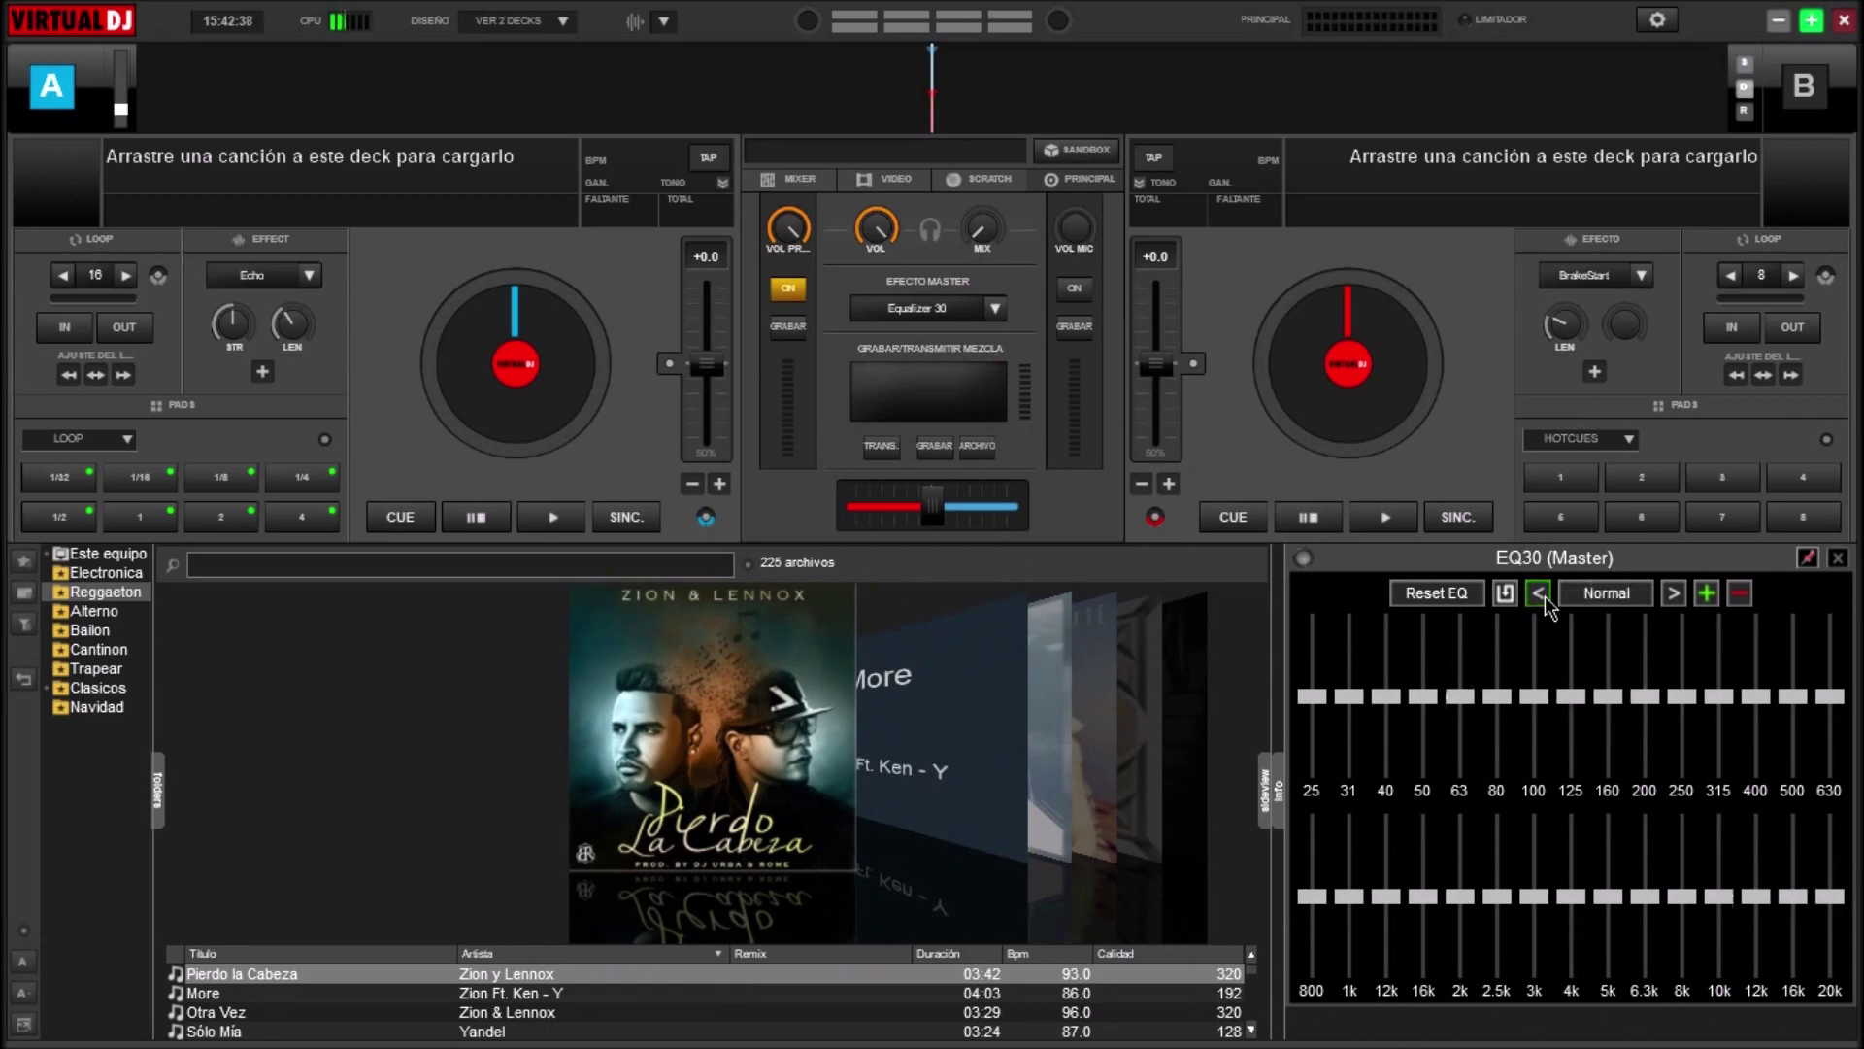
- Open and cancel the prompt for a new EQ30 preset name, and turn on the master Equalizer 30 effect
click(1707, 596)
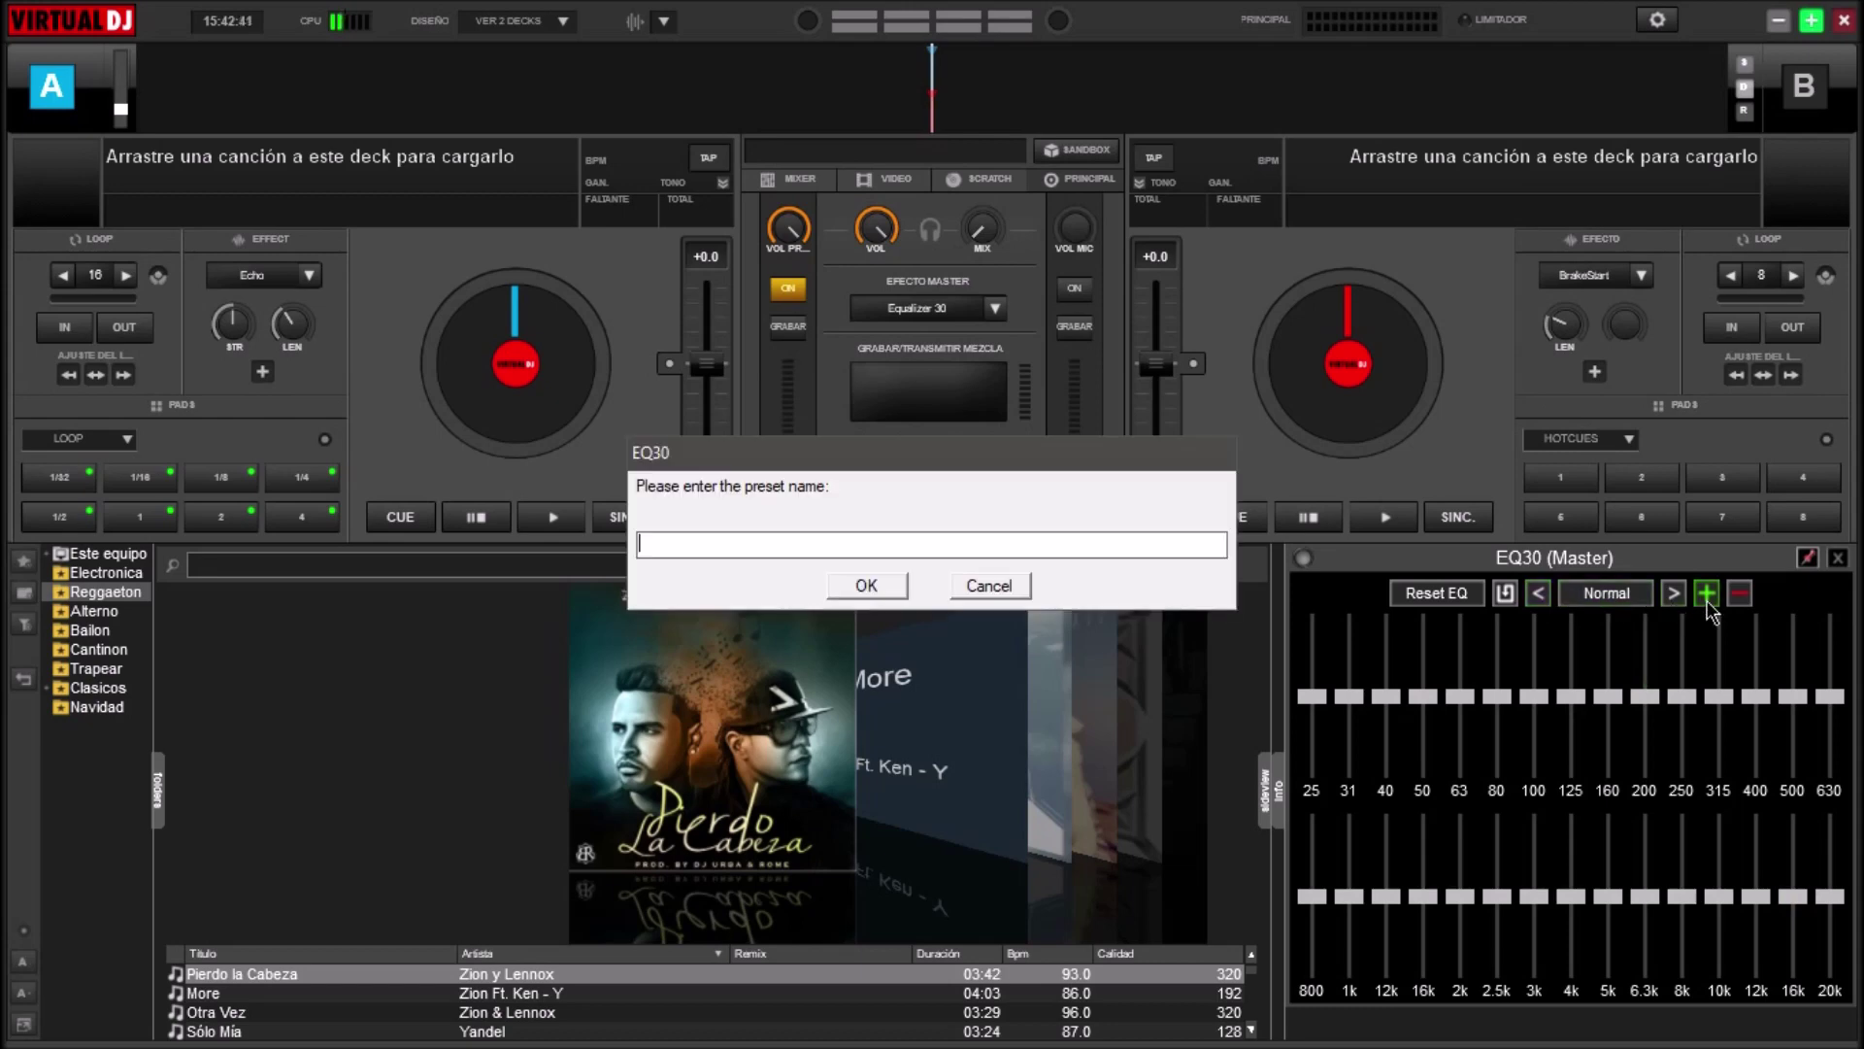
click(990, 586)
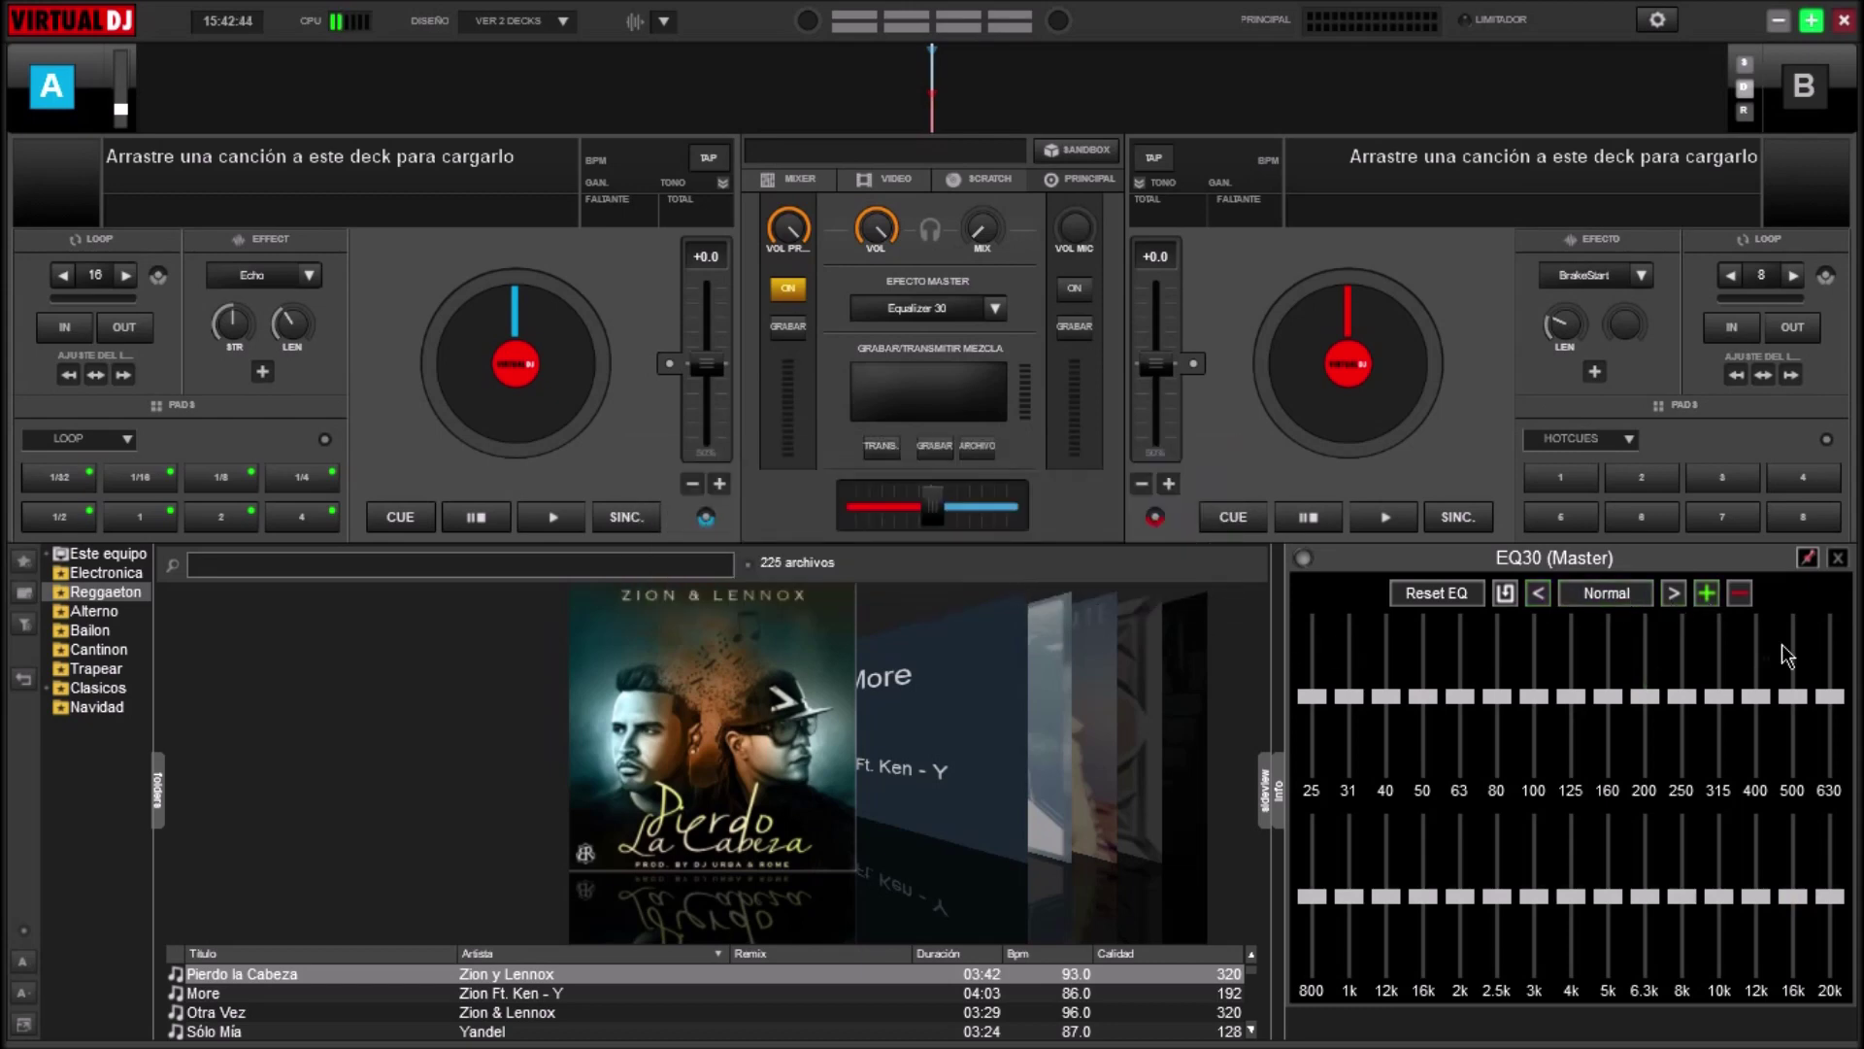
click(1303, 557)
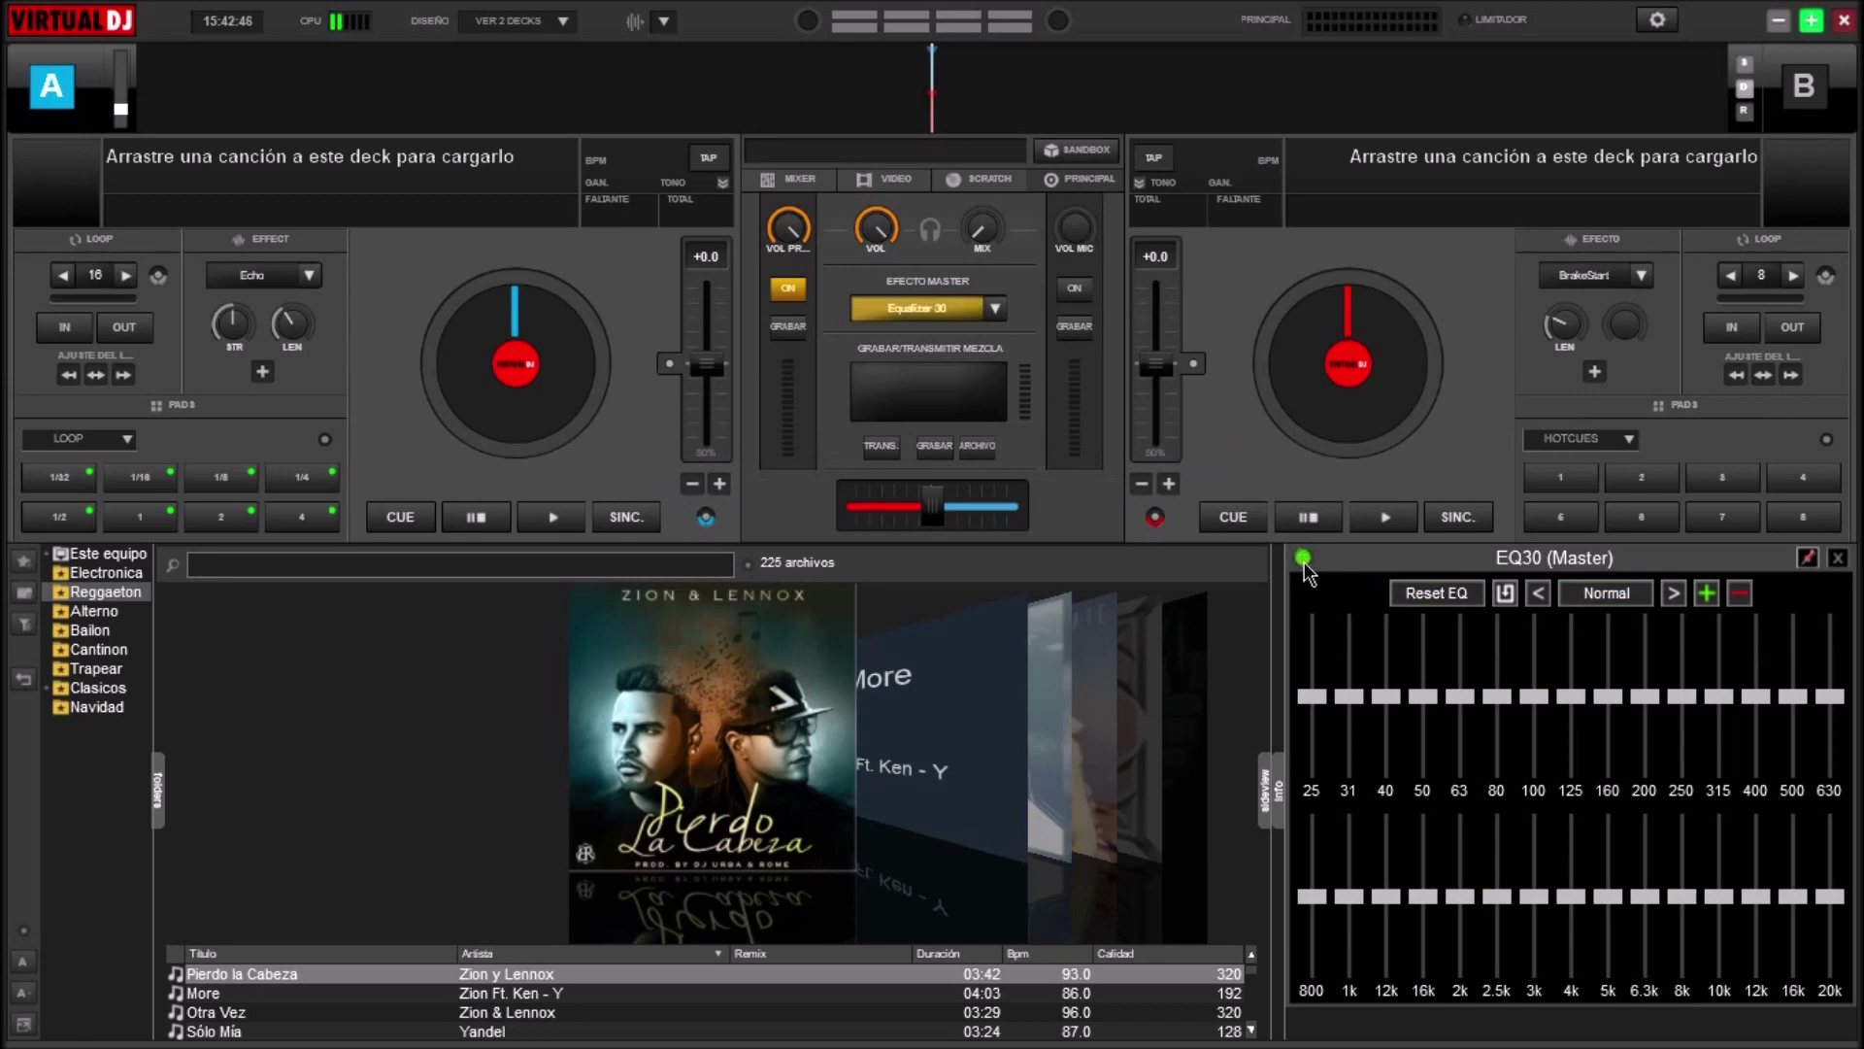
double_click(952, 309)
- Detach the EQ30 window, move it over the track browser, and dock it back beside the browser
click(1808, 559)
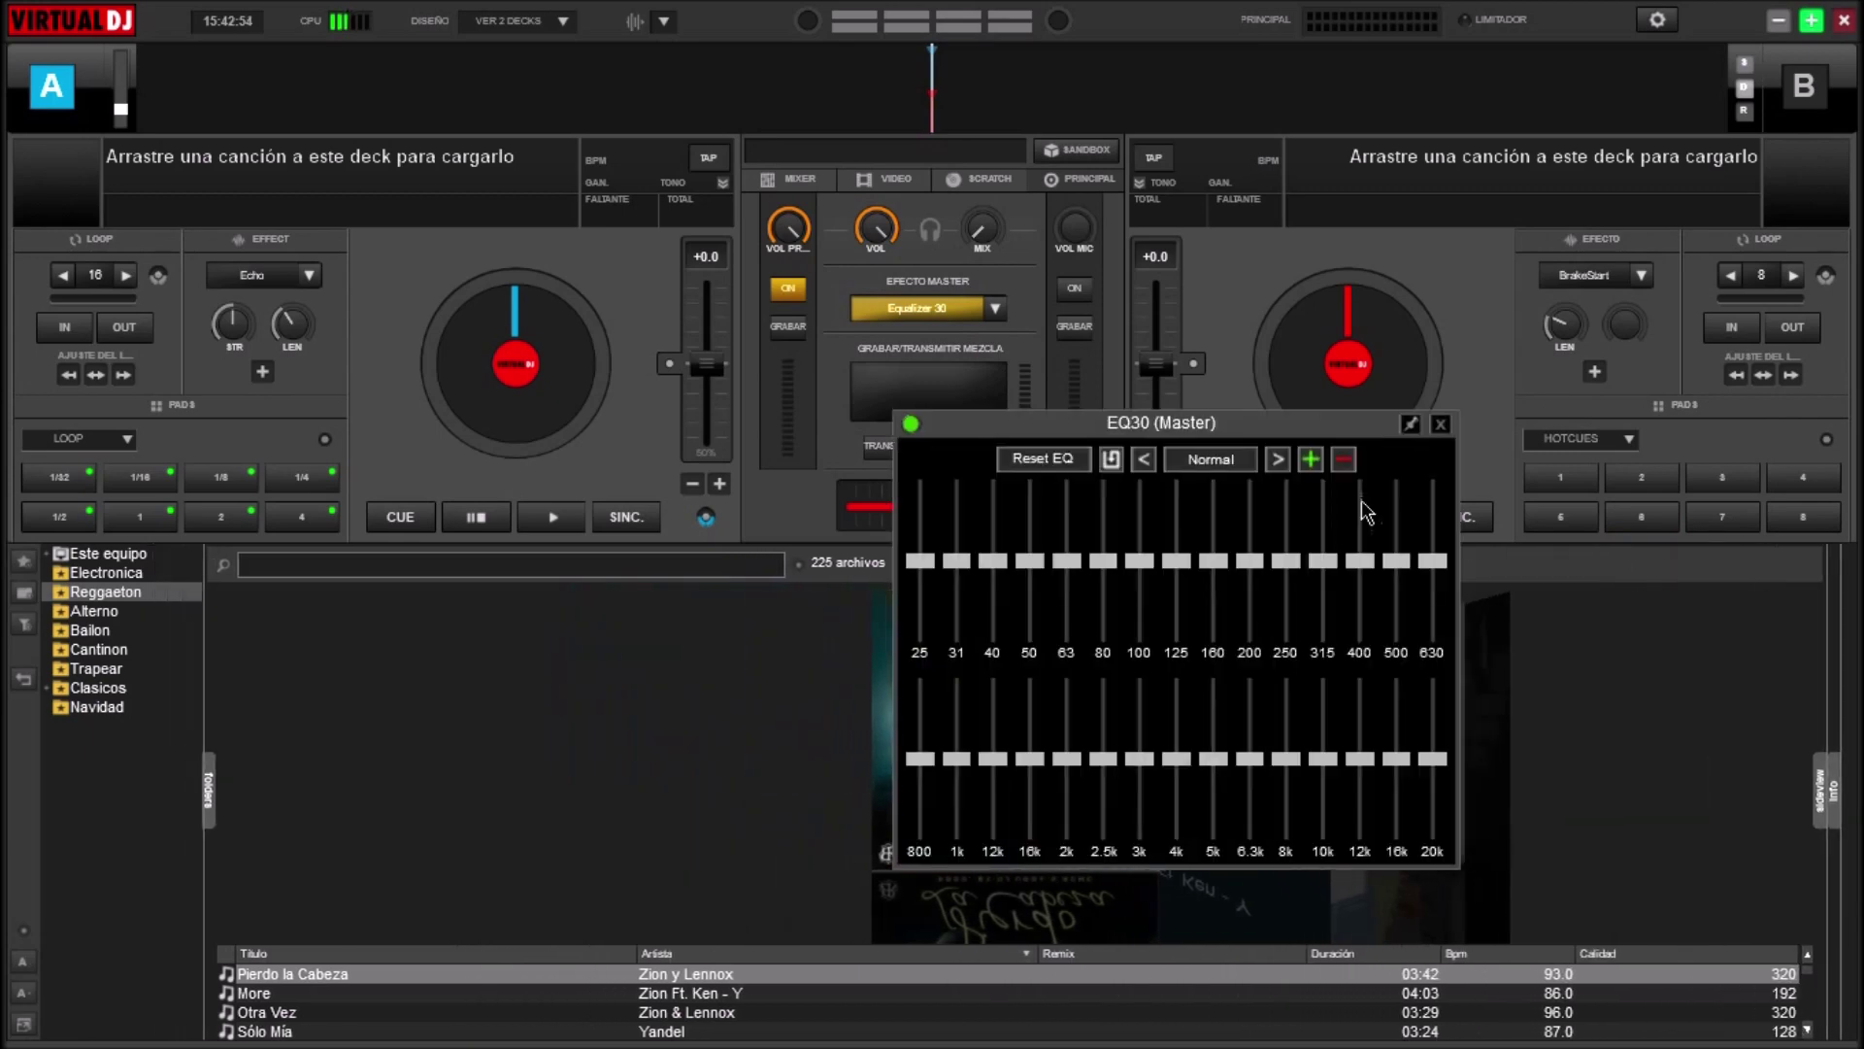
drag(1275, 431, 748, 530)
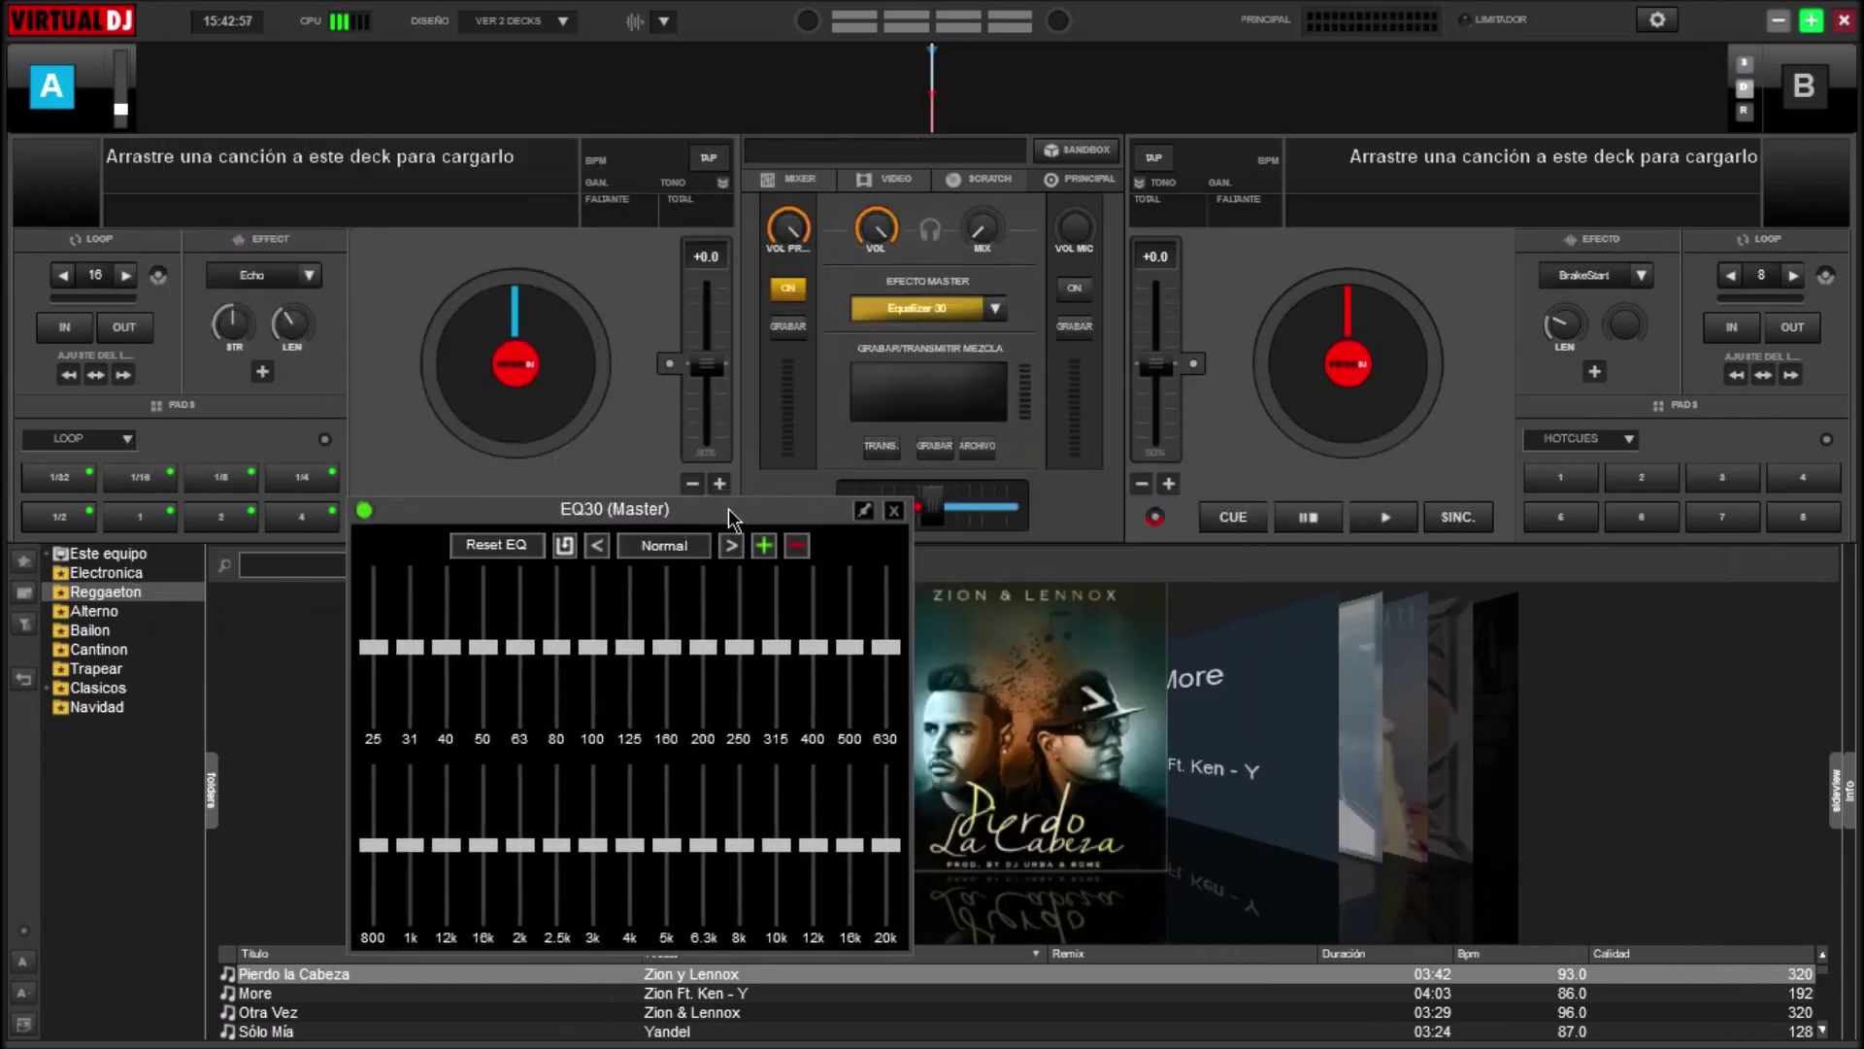
click(867, 513)
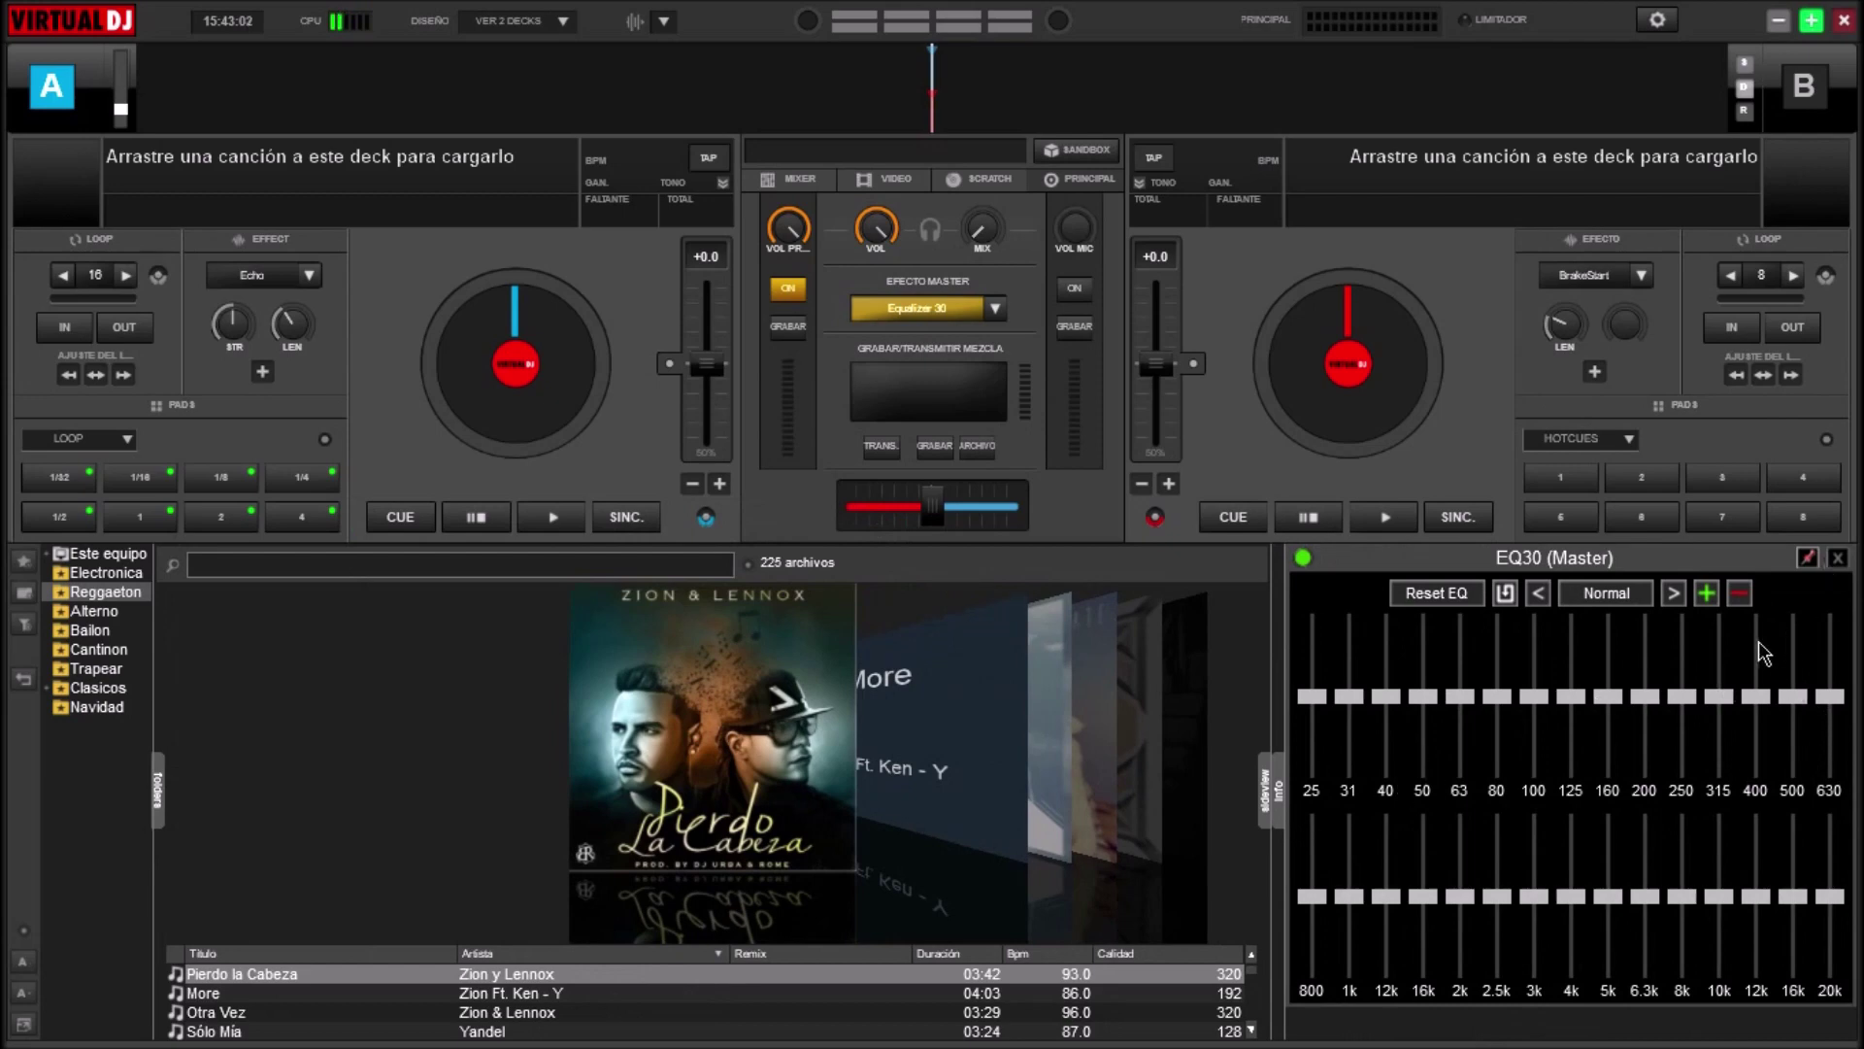
- Lower the 125 band and raise the 160 band slightly in the Normal preset, and open and cancel the new preset name prompt
click(1538, 593)
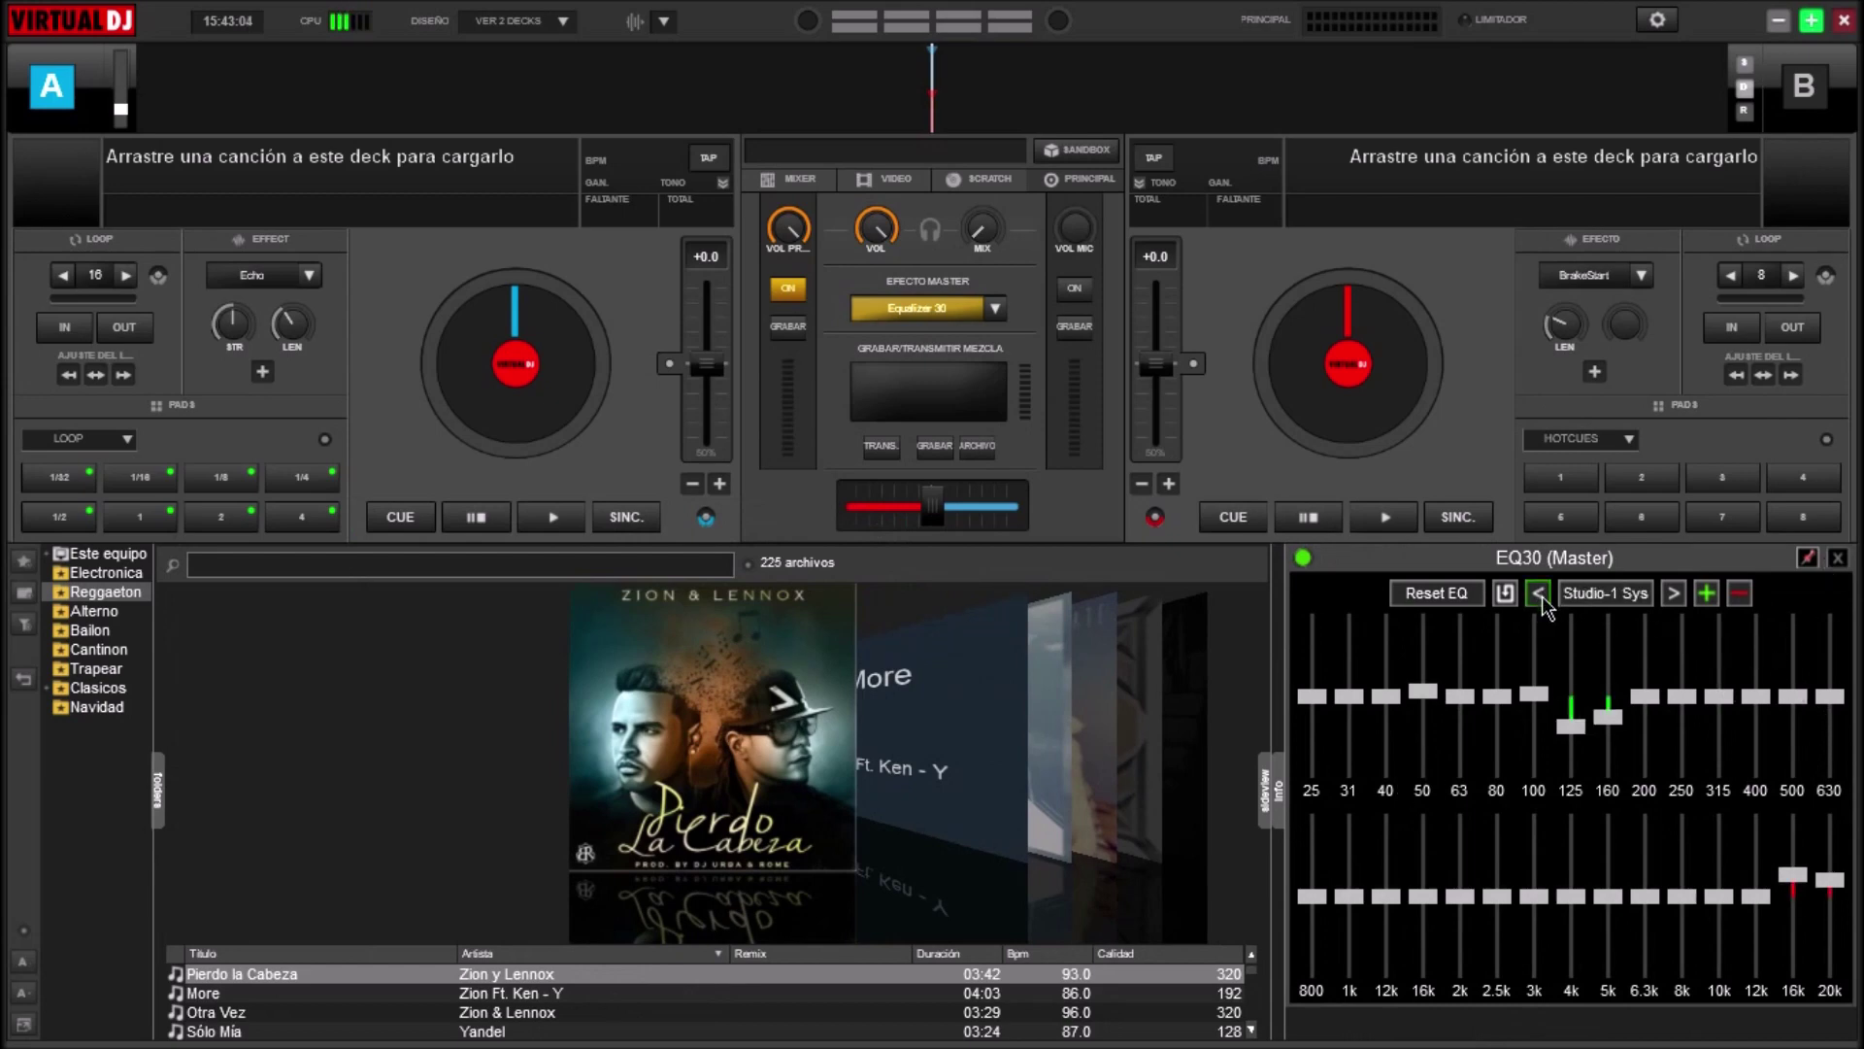
click(1673, 594)
drag(1584, 692, 1606, 698)
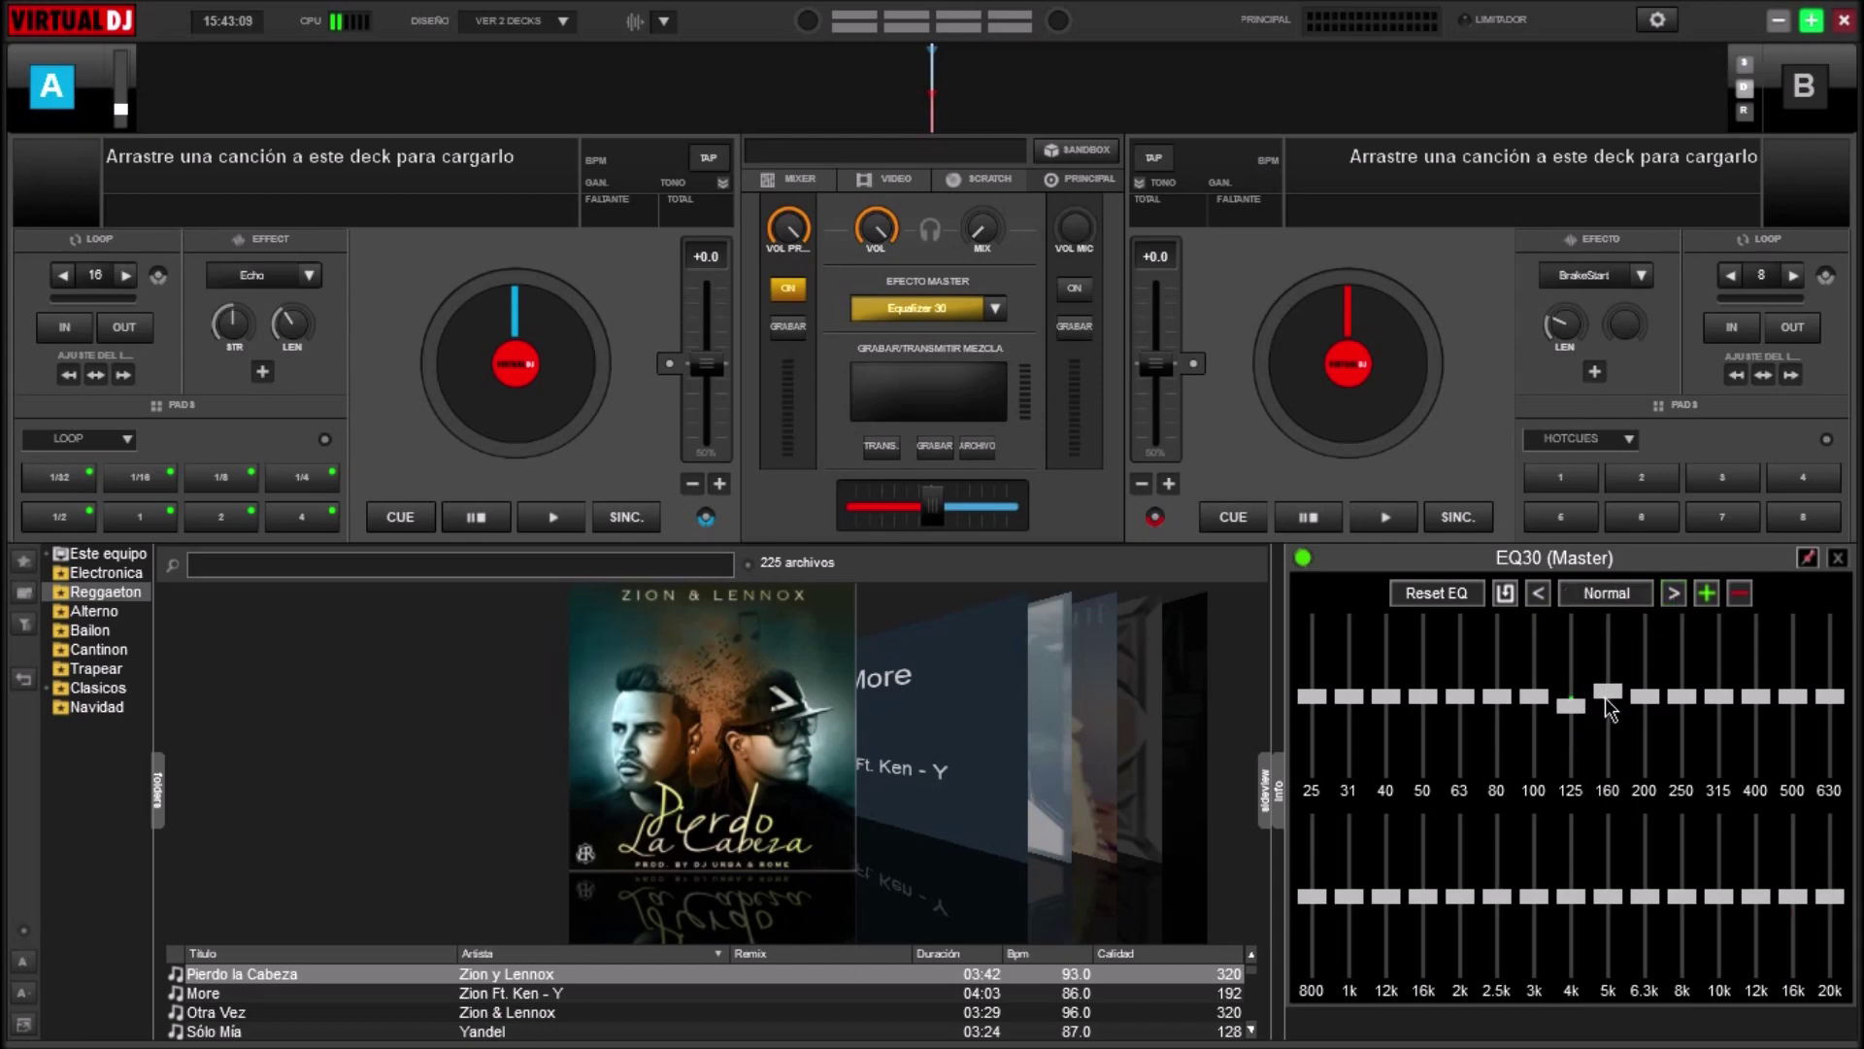
click(1706, 594)
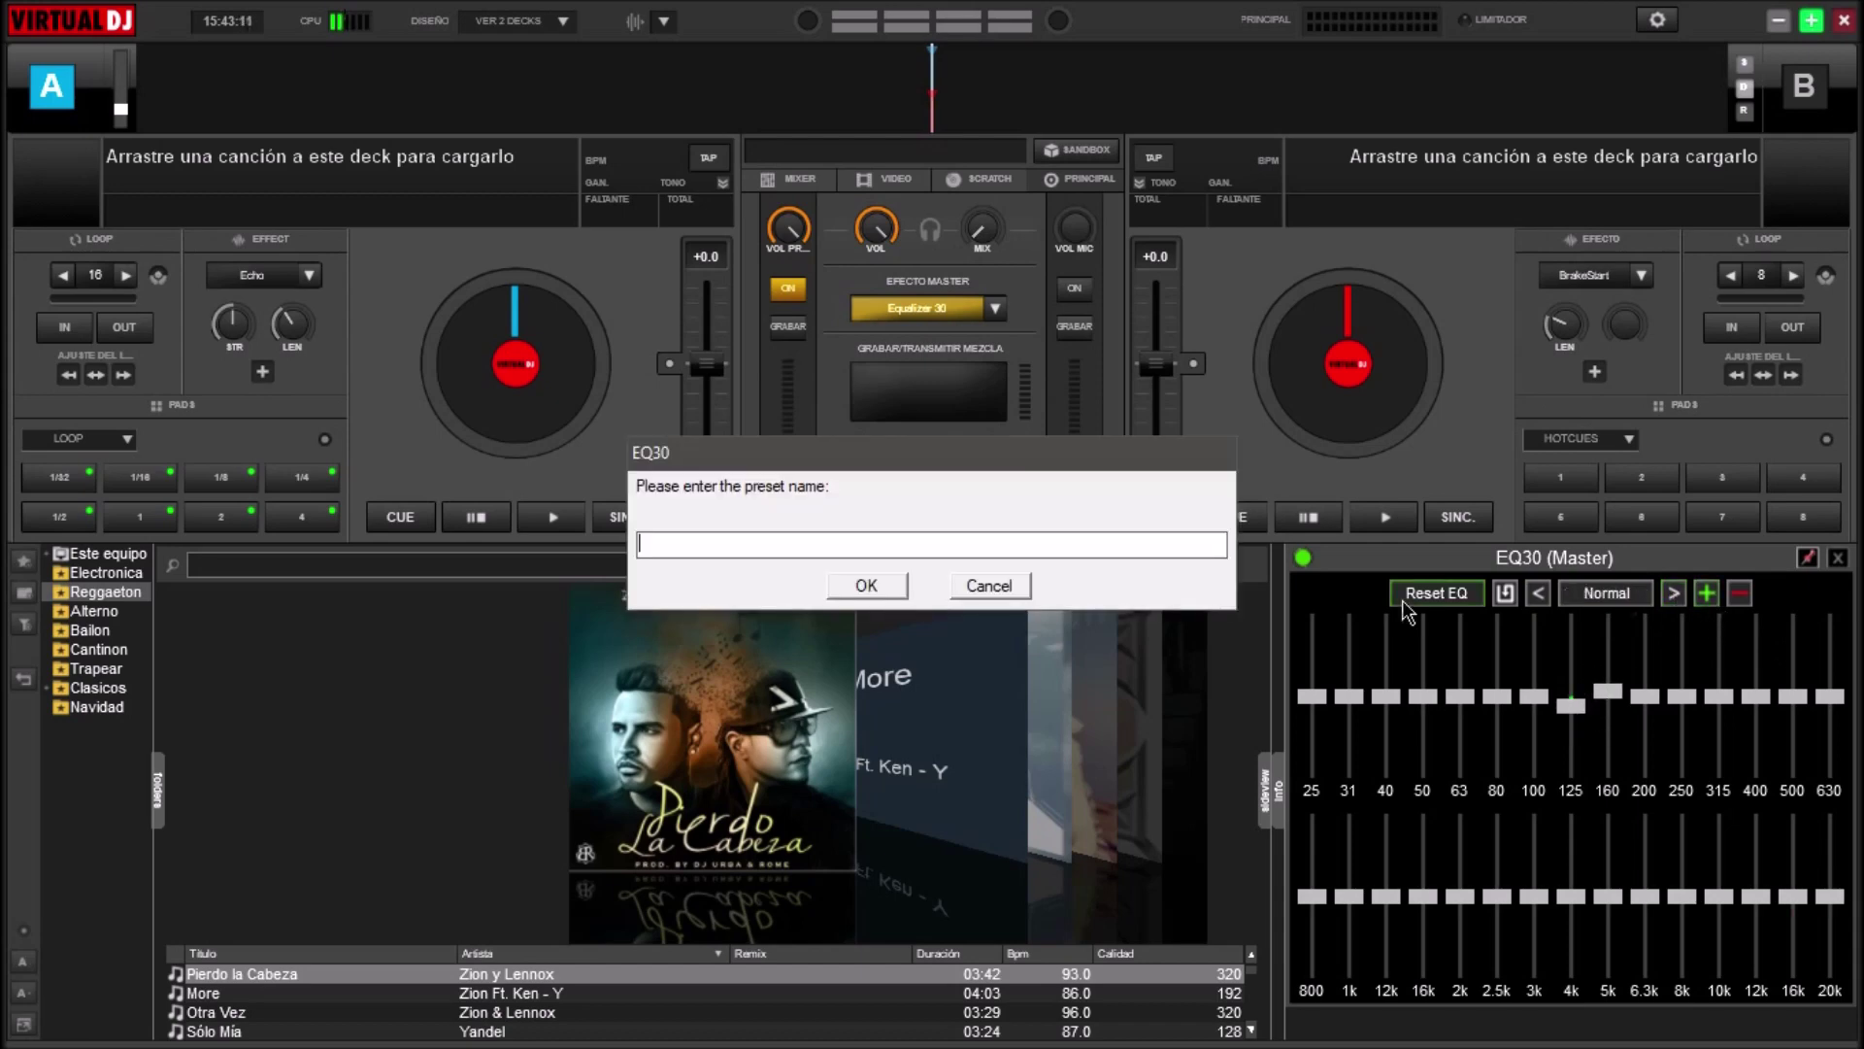
click(988, 586)
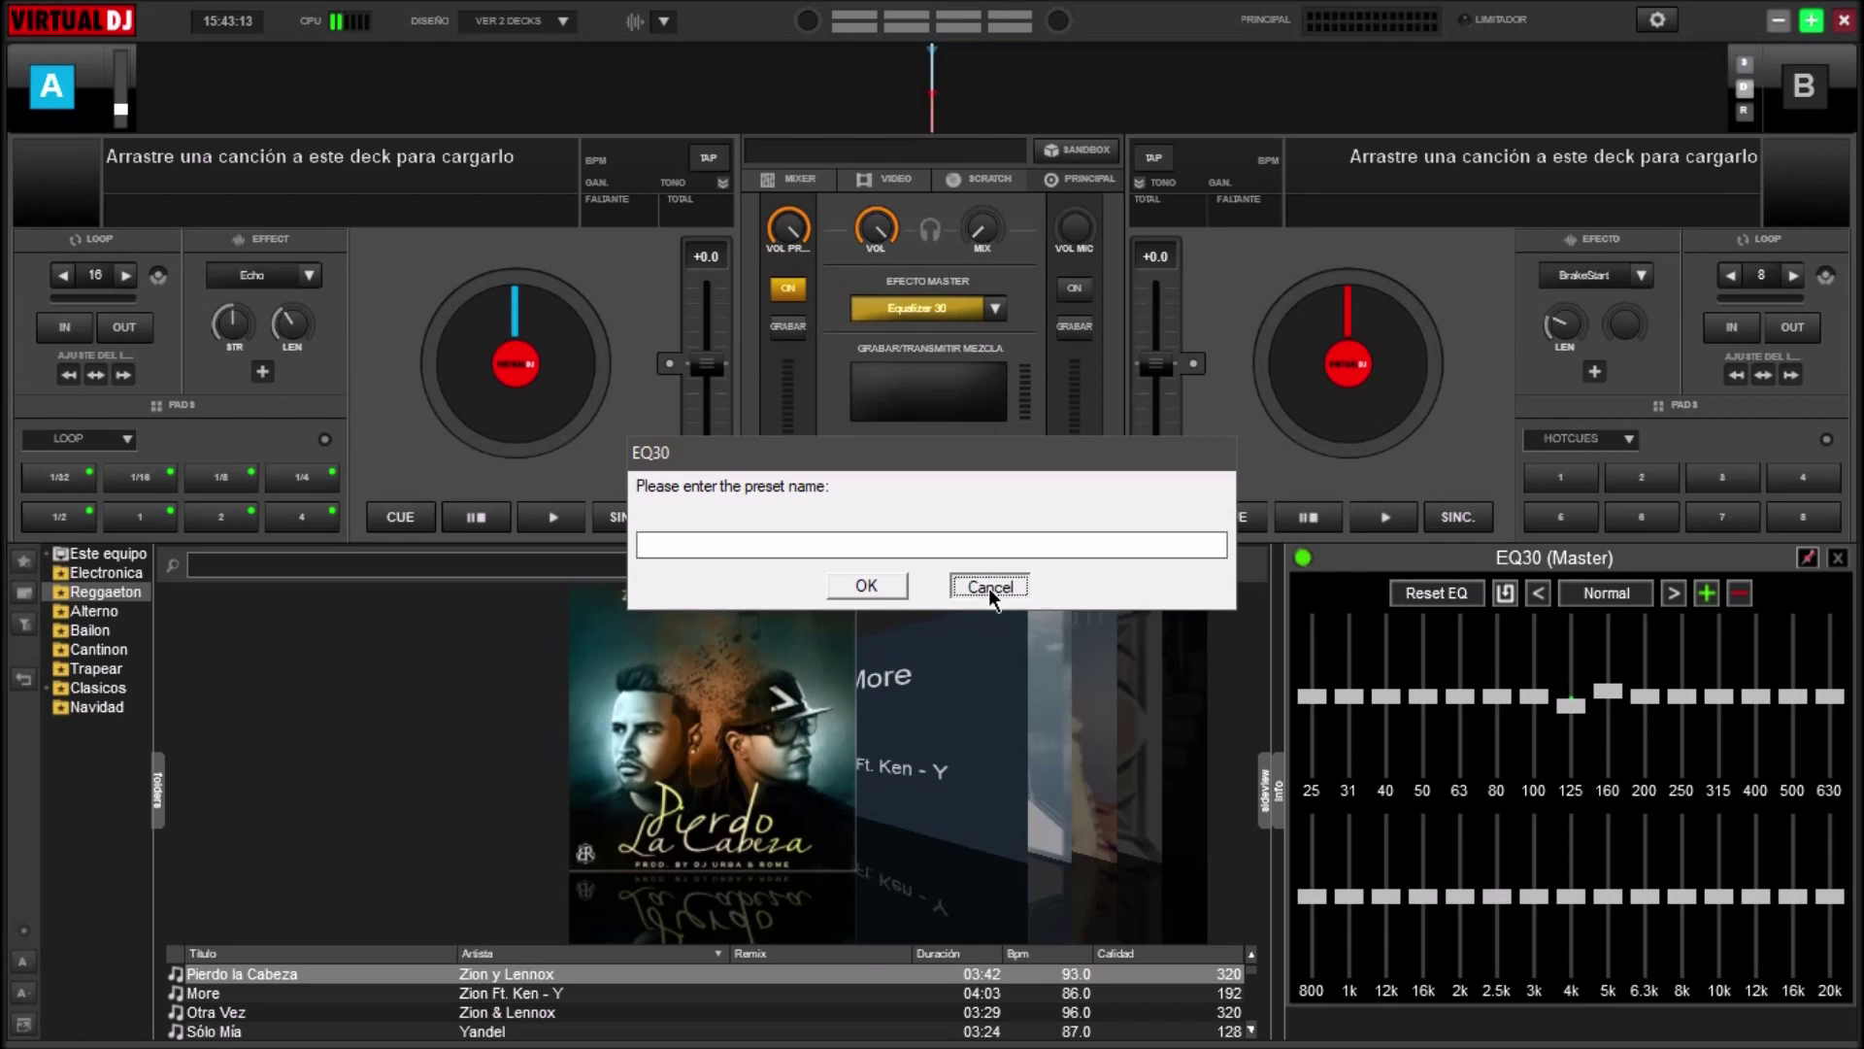
- Select the High+ preset in EQ30 and raise its 125 and 160 bands to about the level of the 200 band
click(1673, 593)
click(1673, 593)
click(1673, 593)
click(1673, 593)
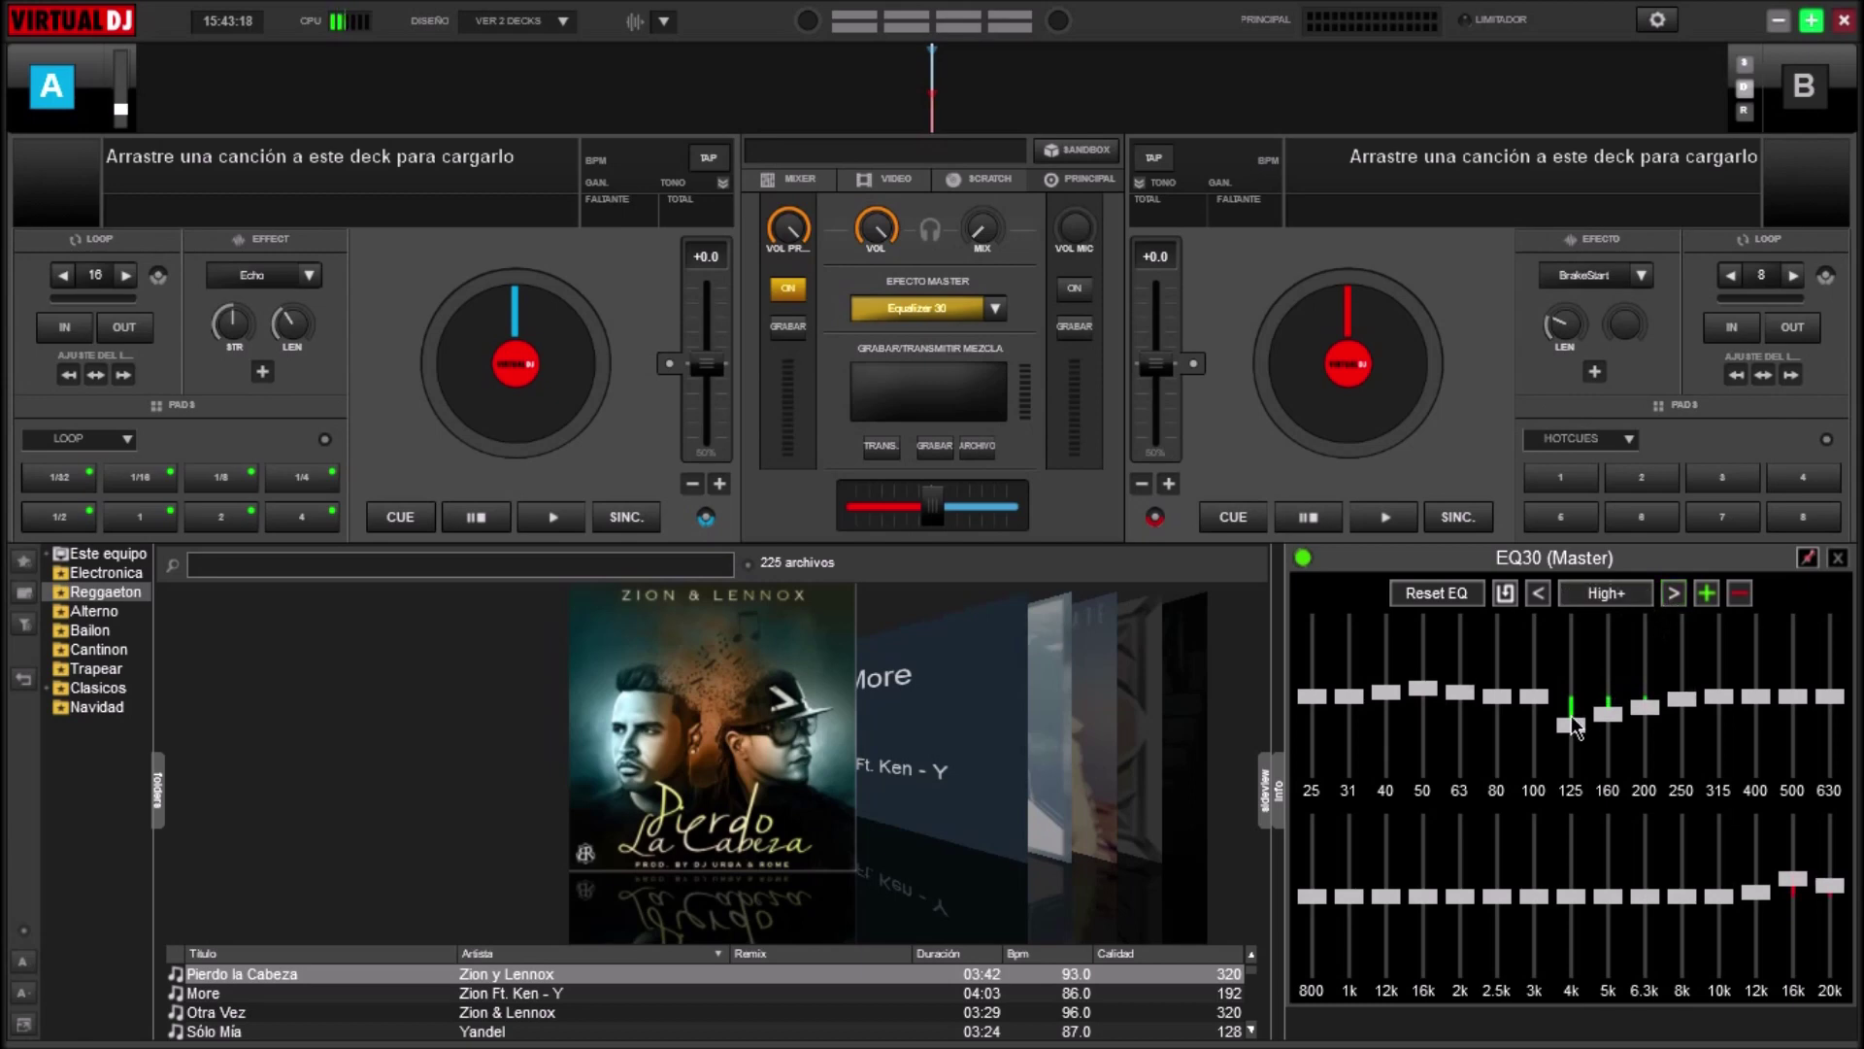
drag(1578, 735, 1609, 710)
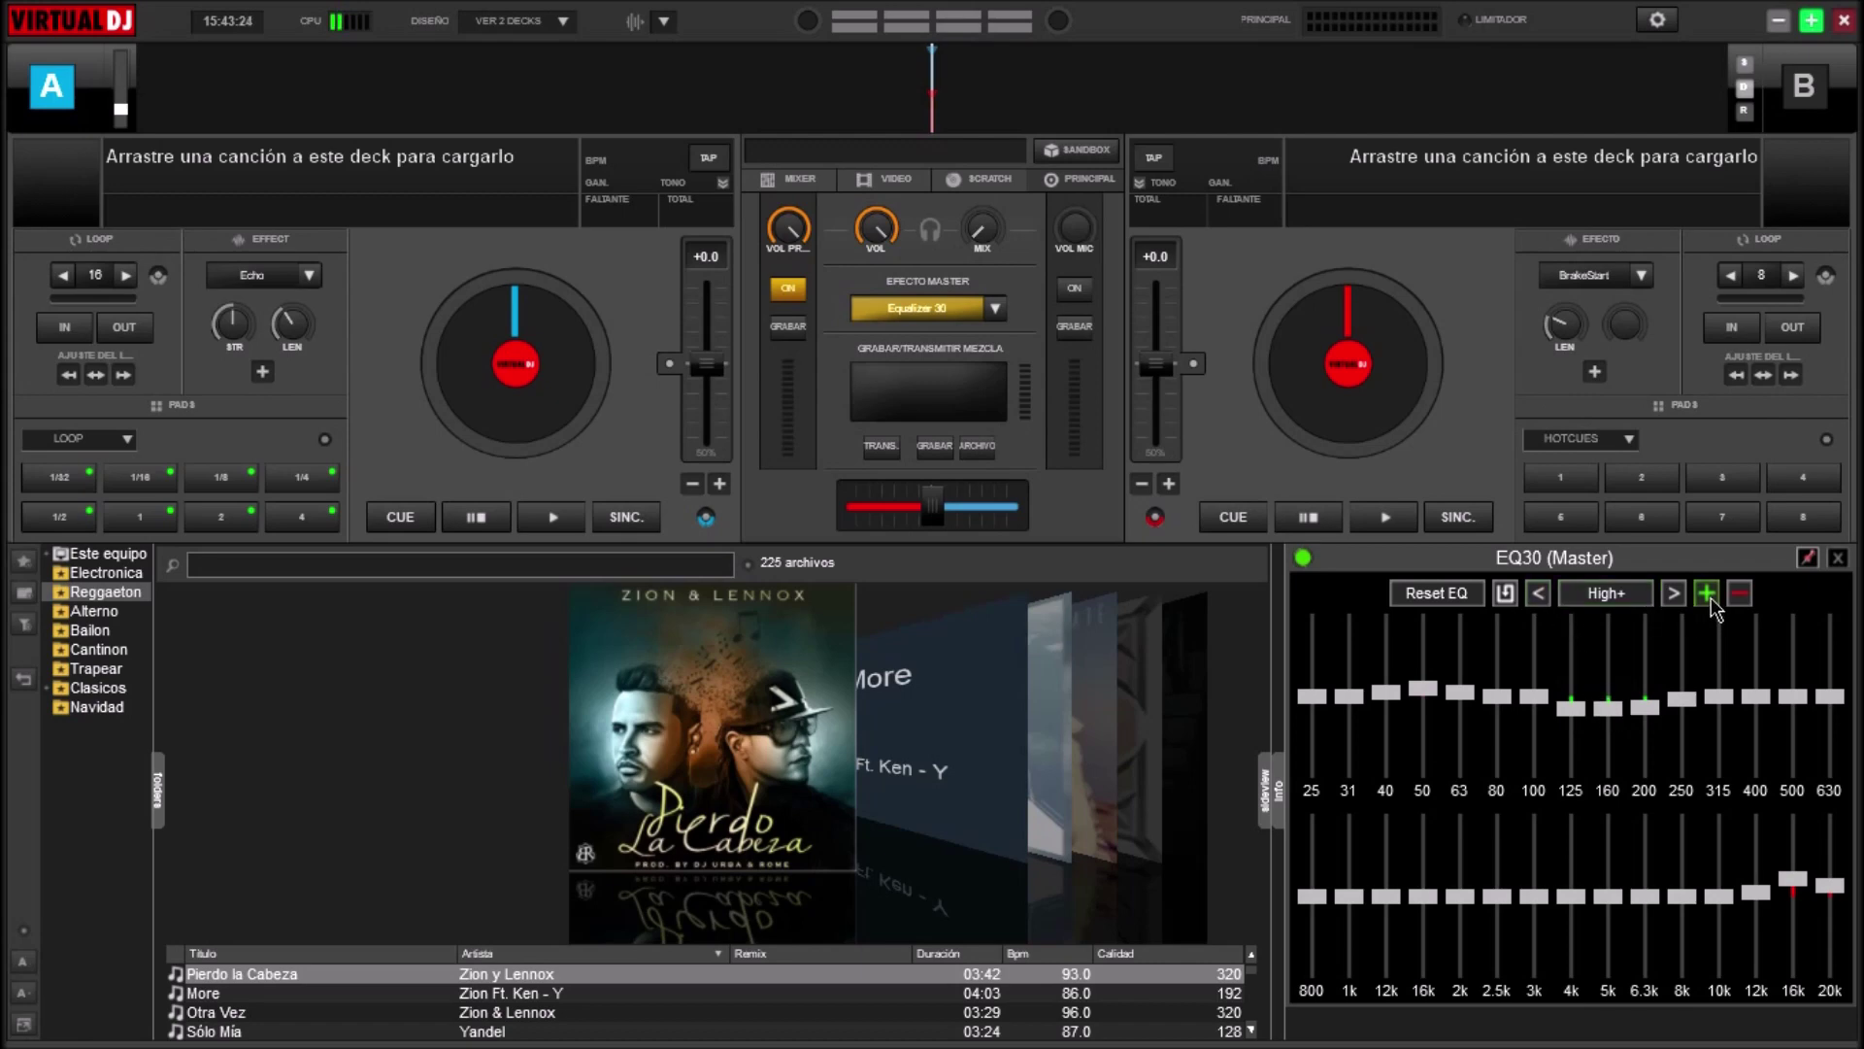
- Reload the High+ preset, raise only its 125 band, and open and cancel the new preset name prompt
click(1538, 597)
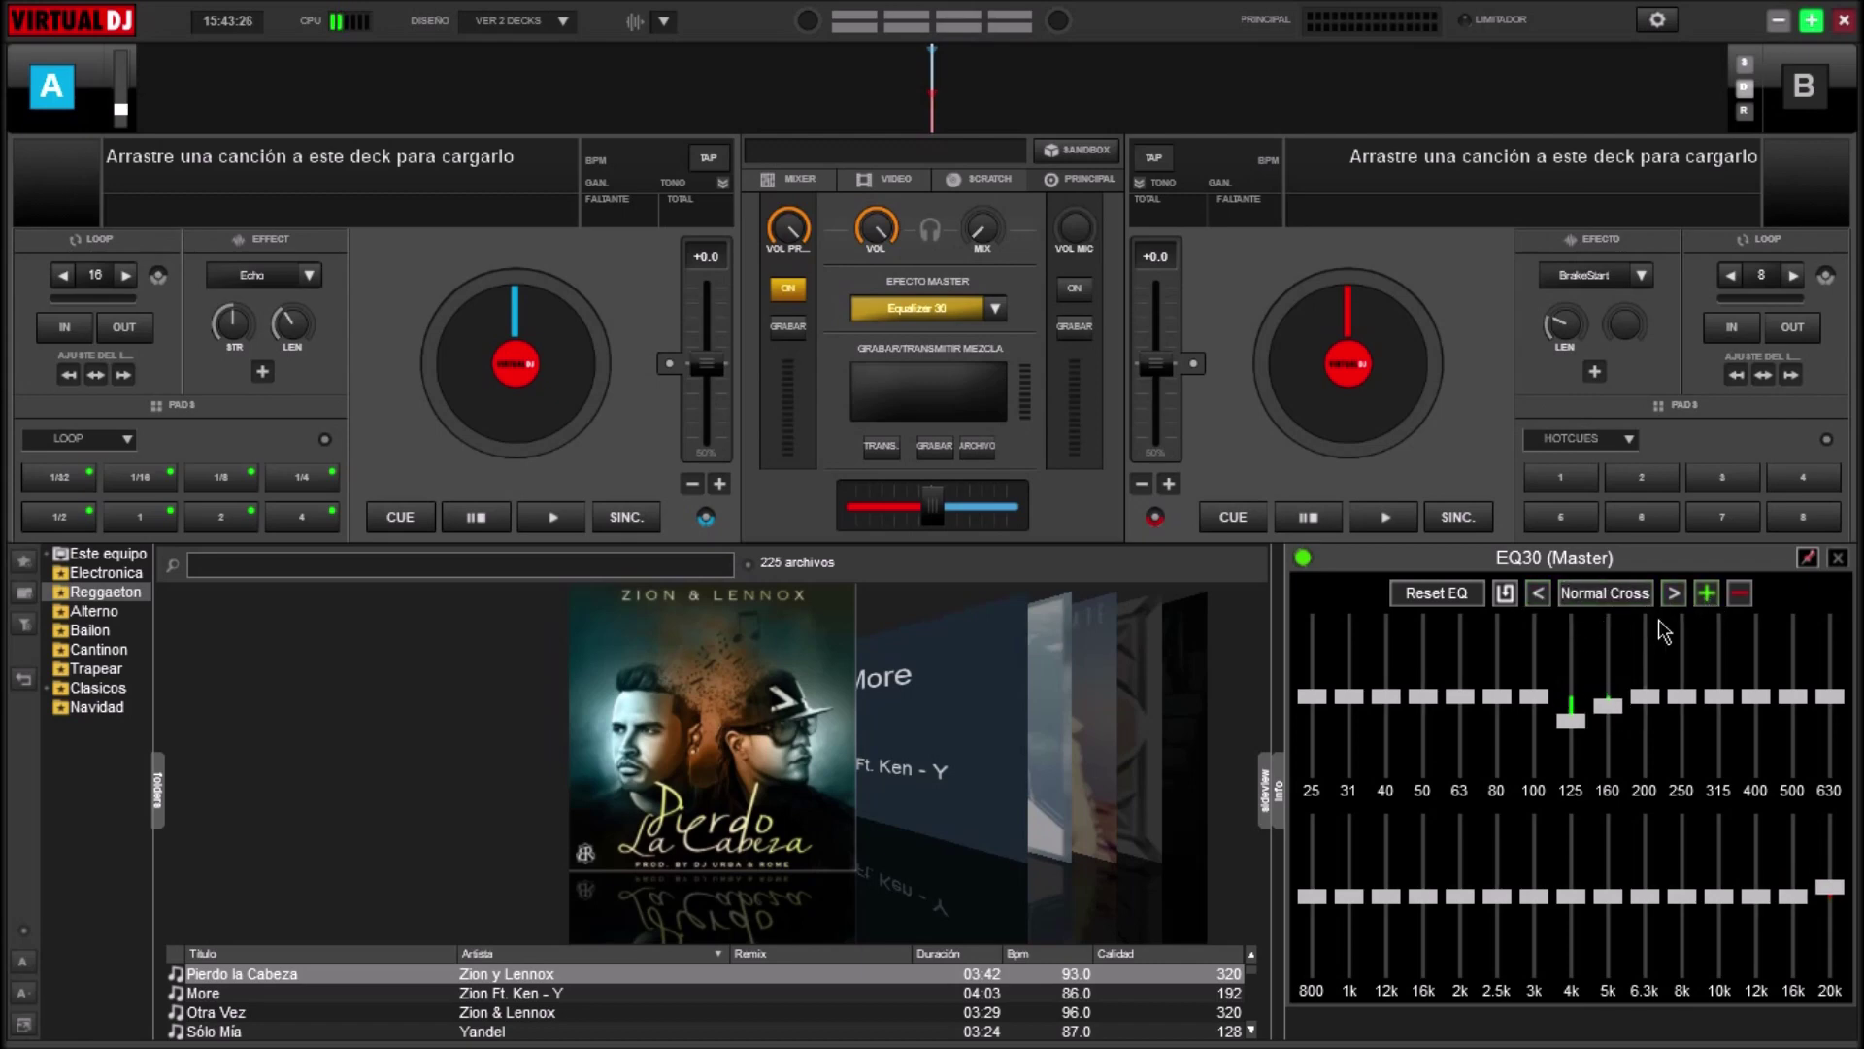
click(1673, 594)
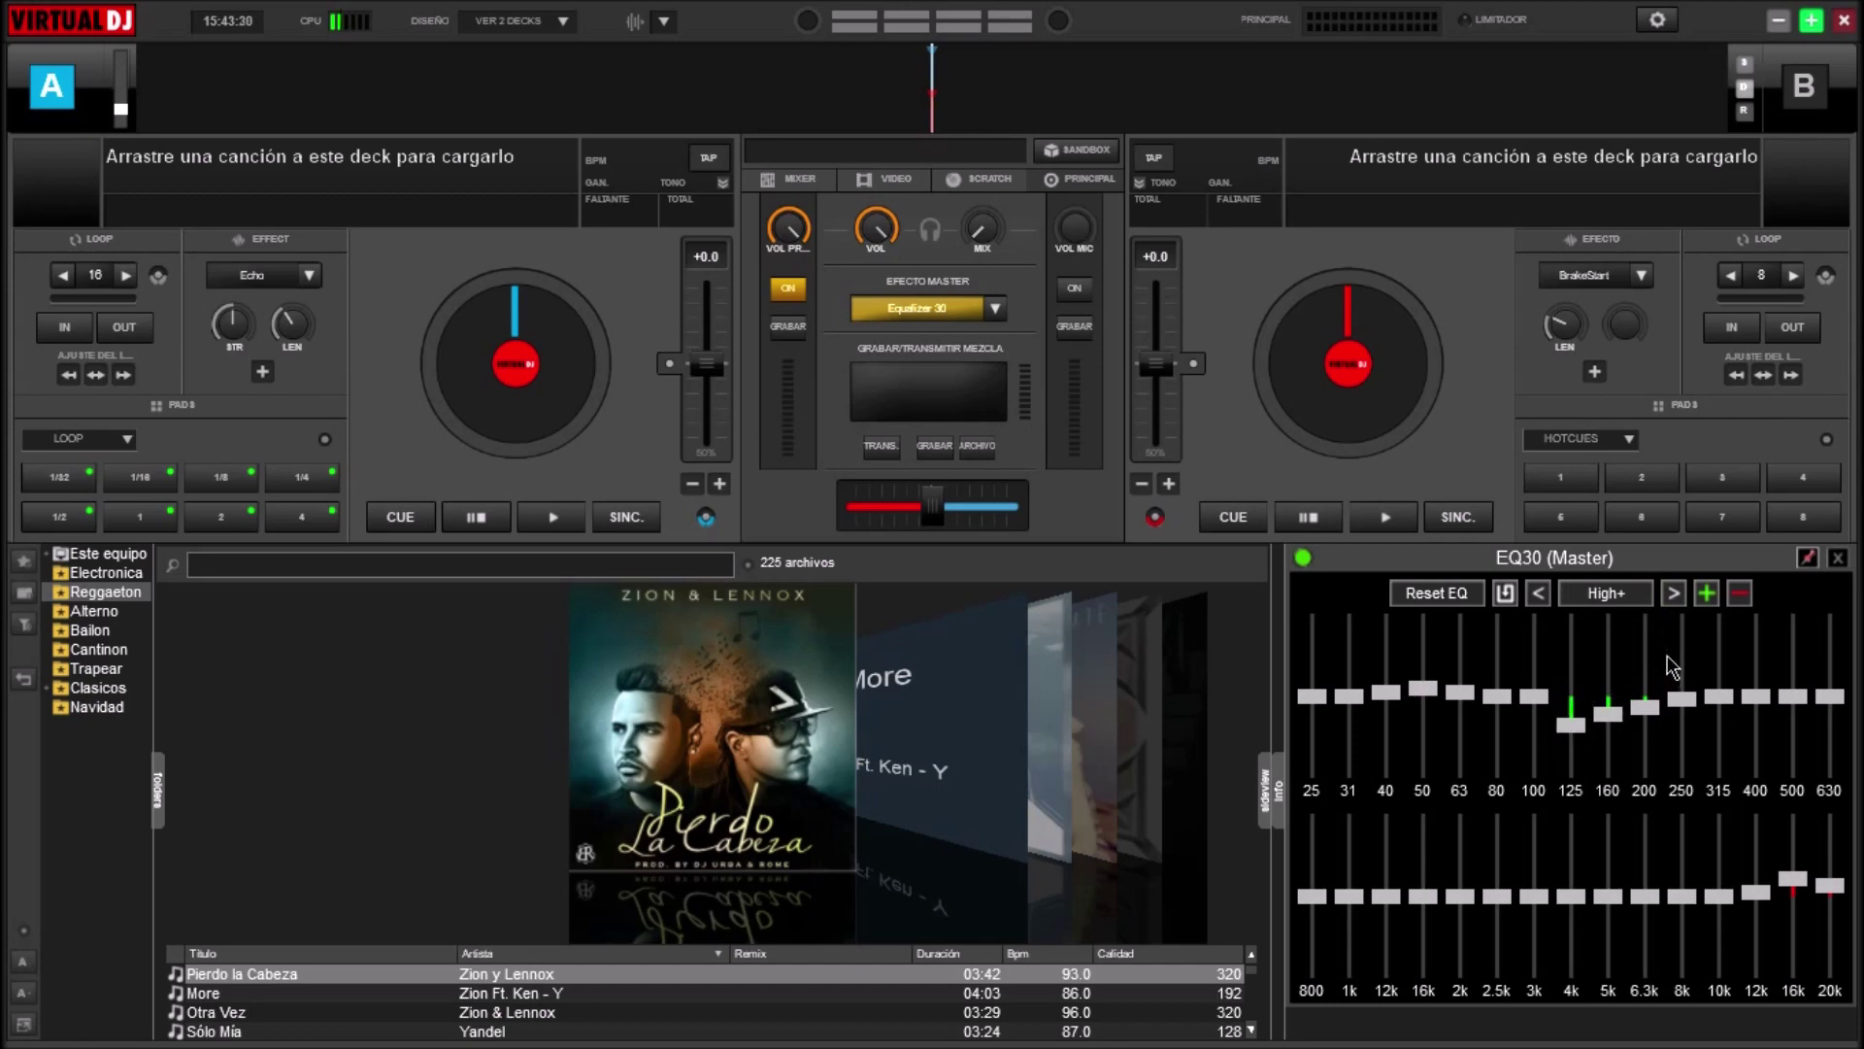
drag(1574, 725, 1574, 709)
click(1707, 594)
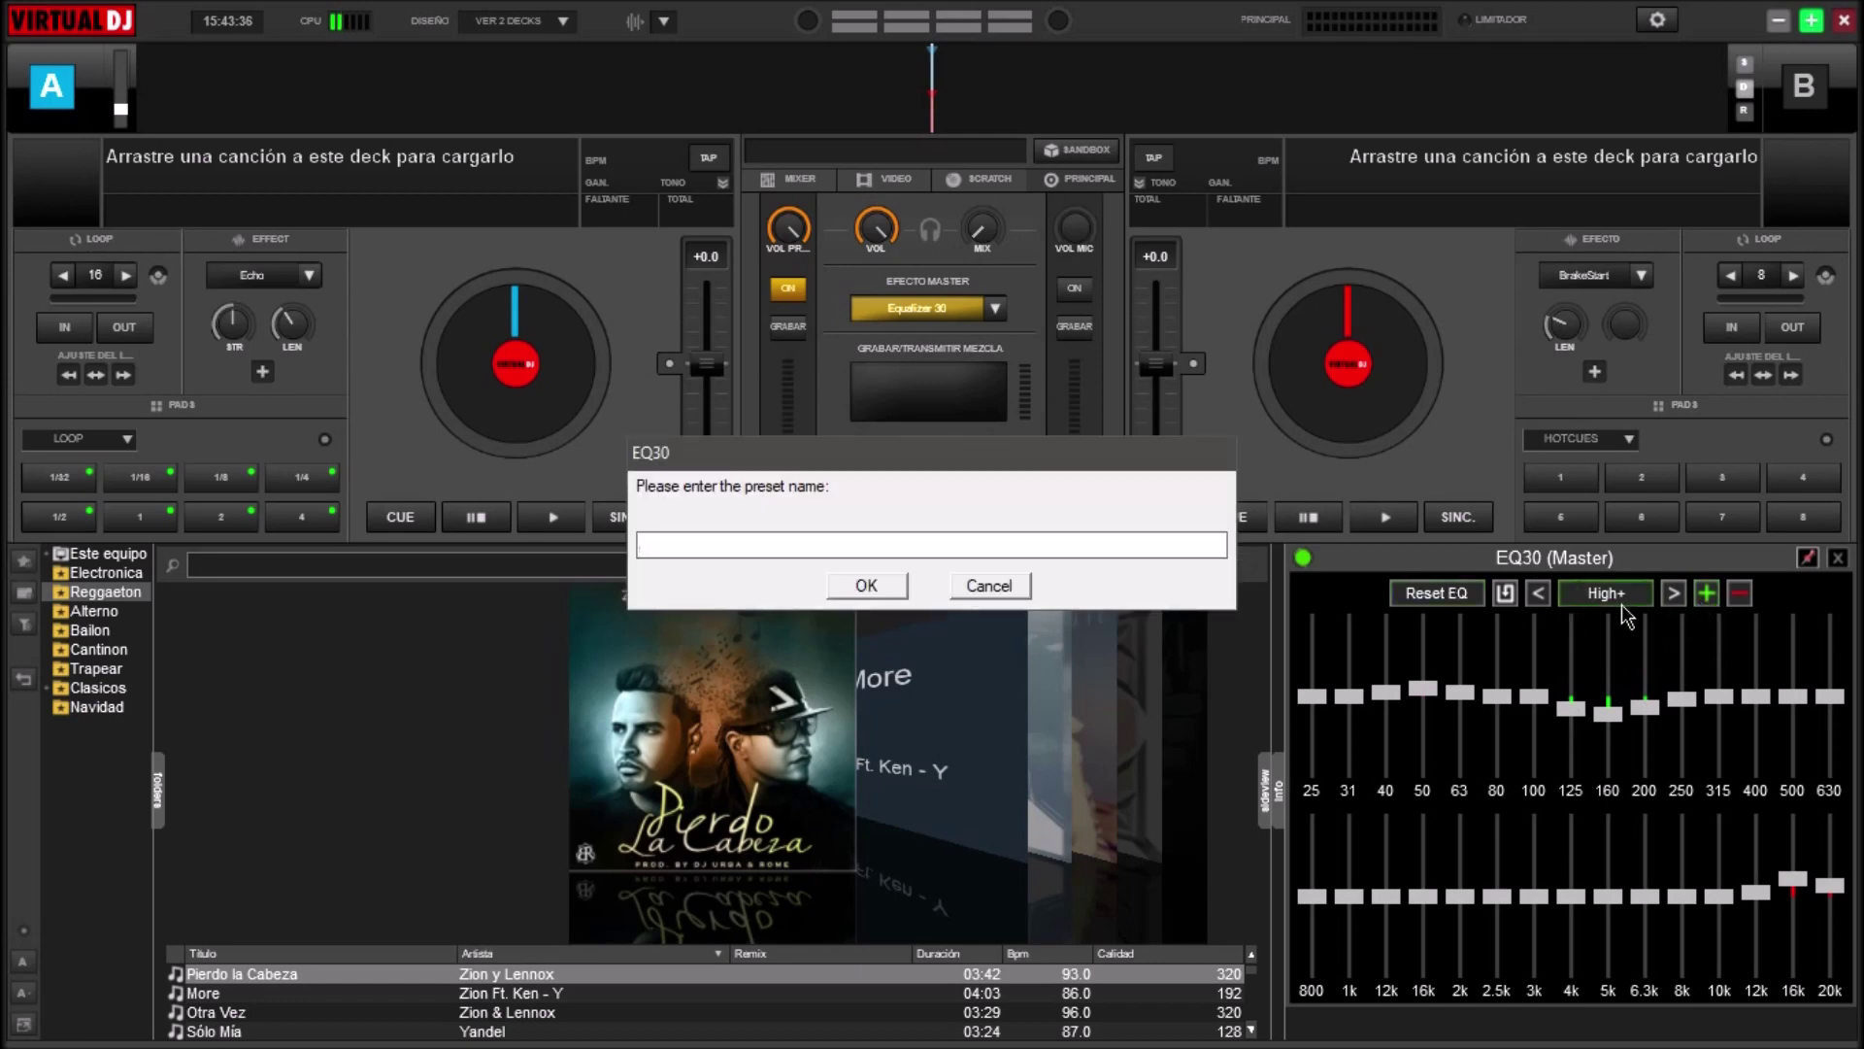
click(985, 596)
- Discard the band change by returning to High+ from Studio-1 Sys, and switch the master EQ30 effect off and on again
click(1674, 593)
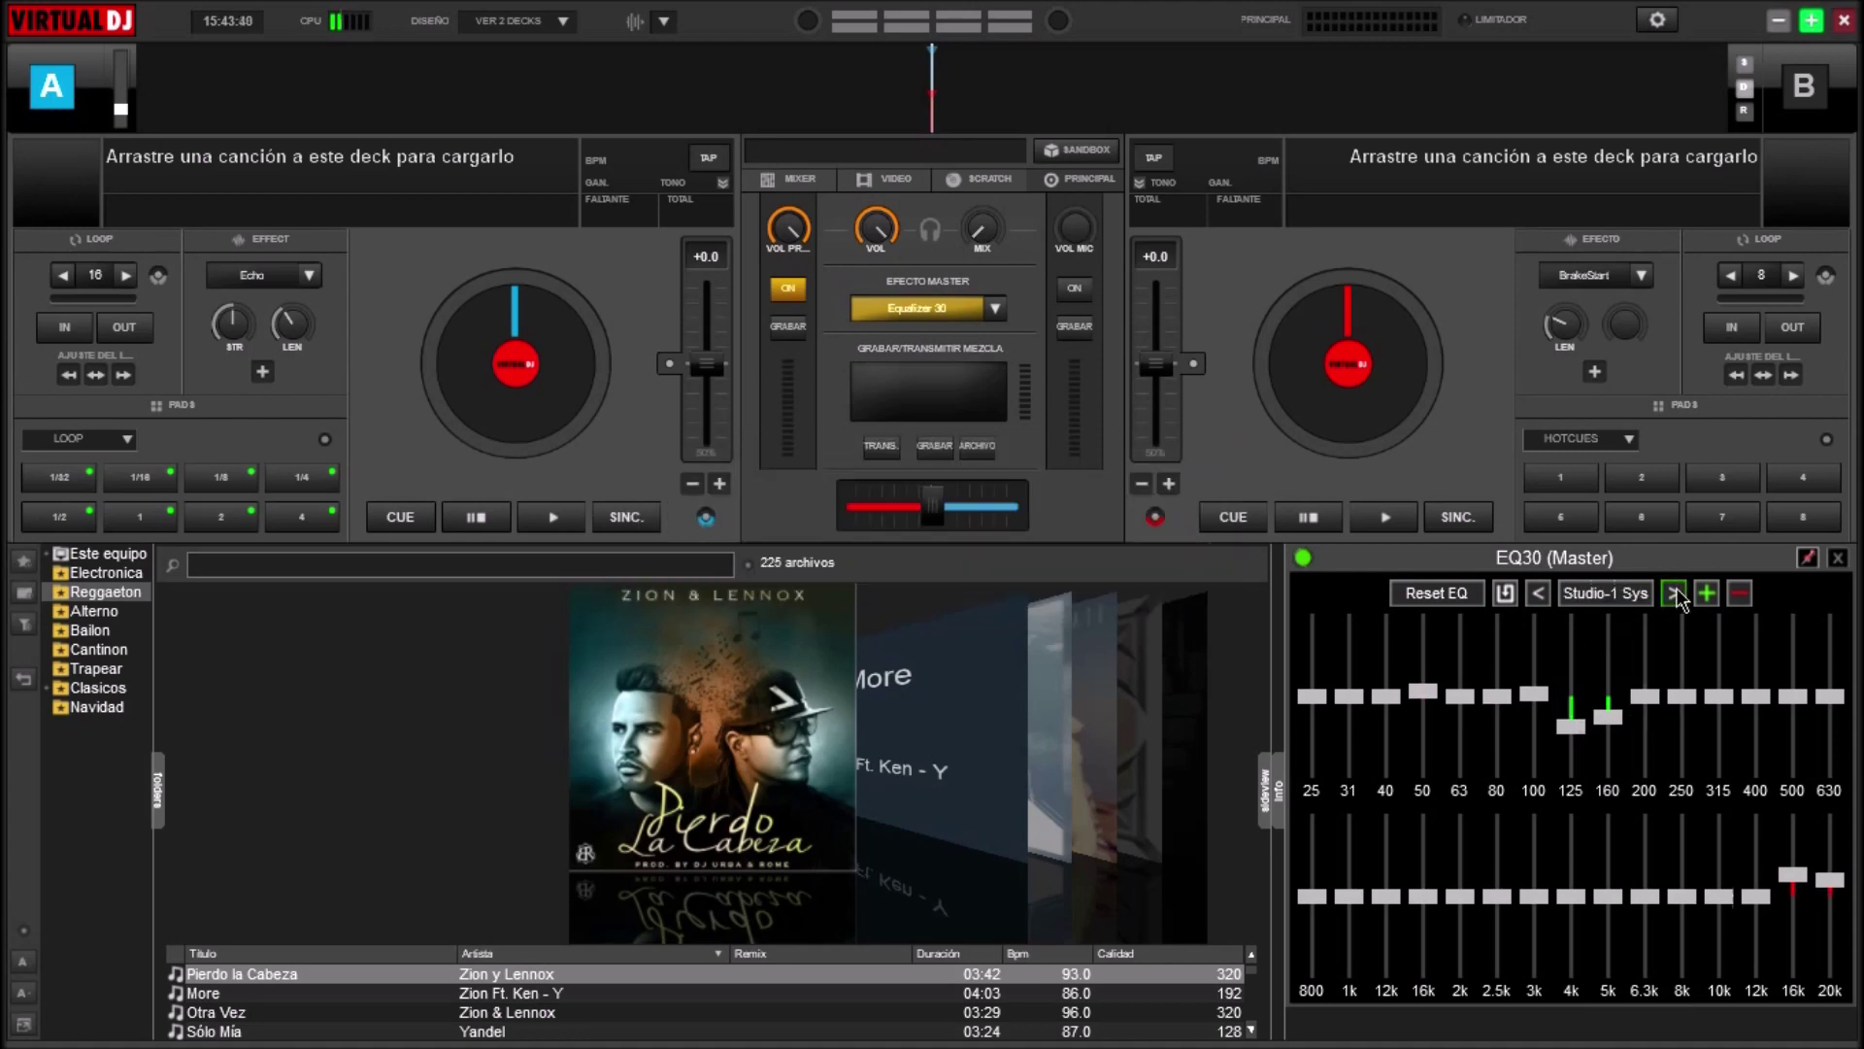
click(1539, 594)
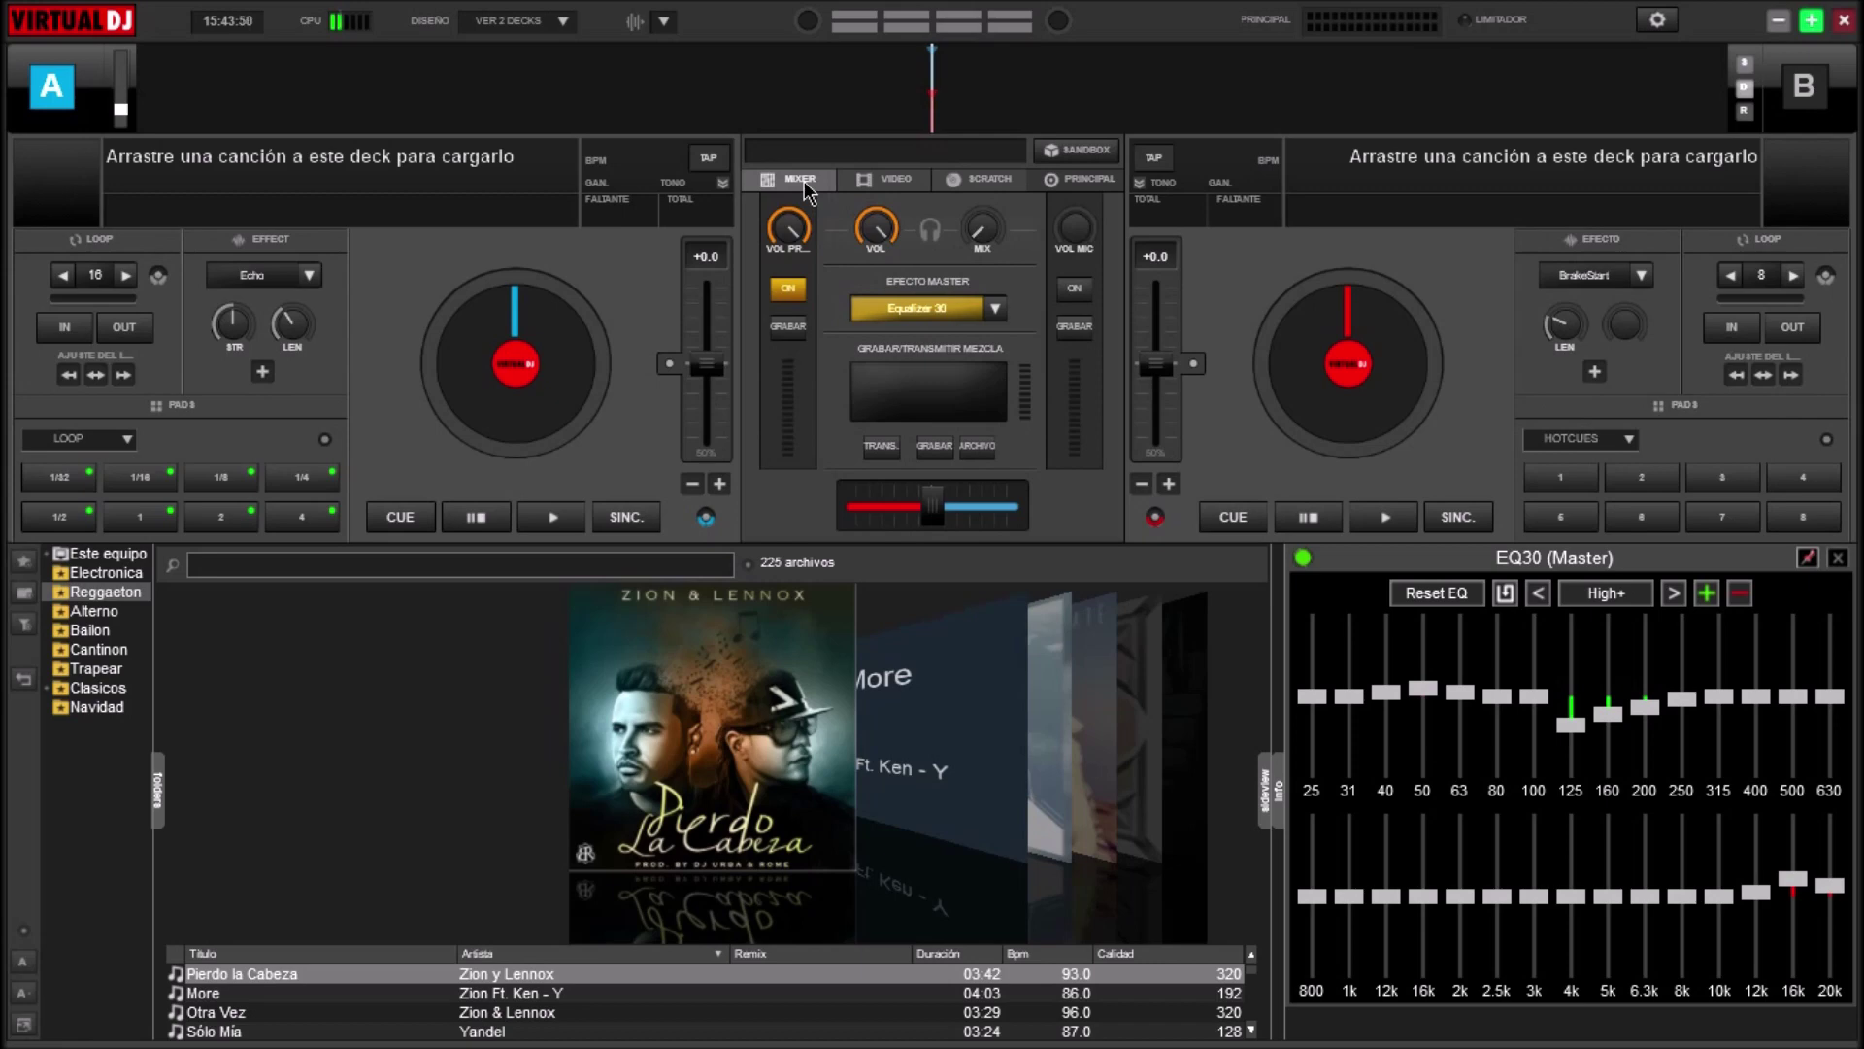
click(1304, 558)
click(1305, 558)
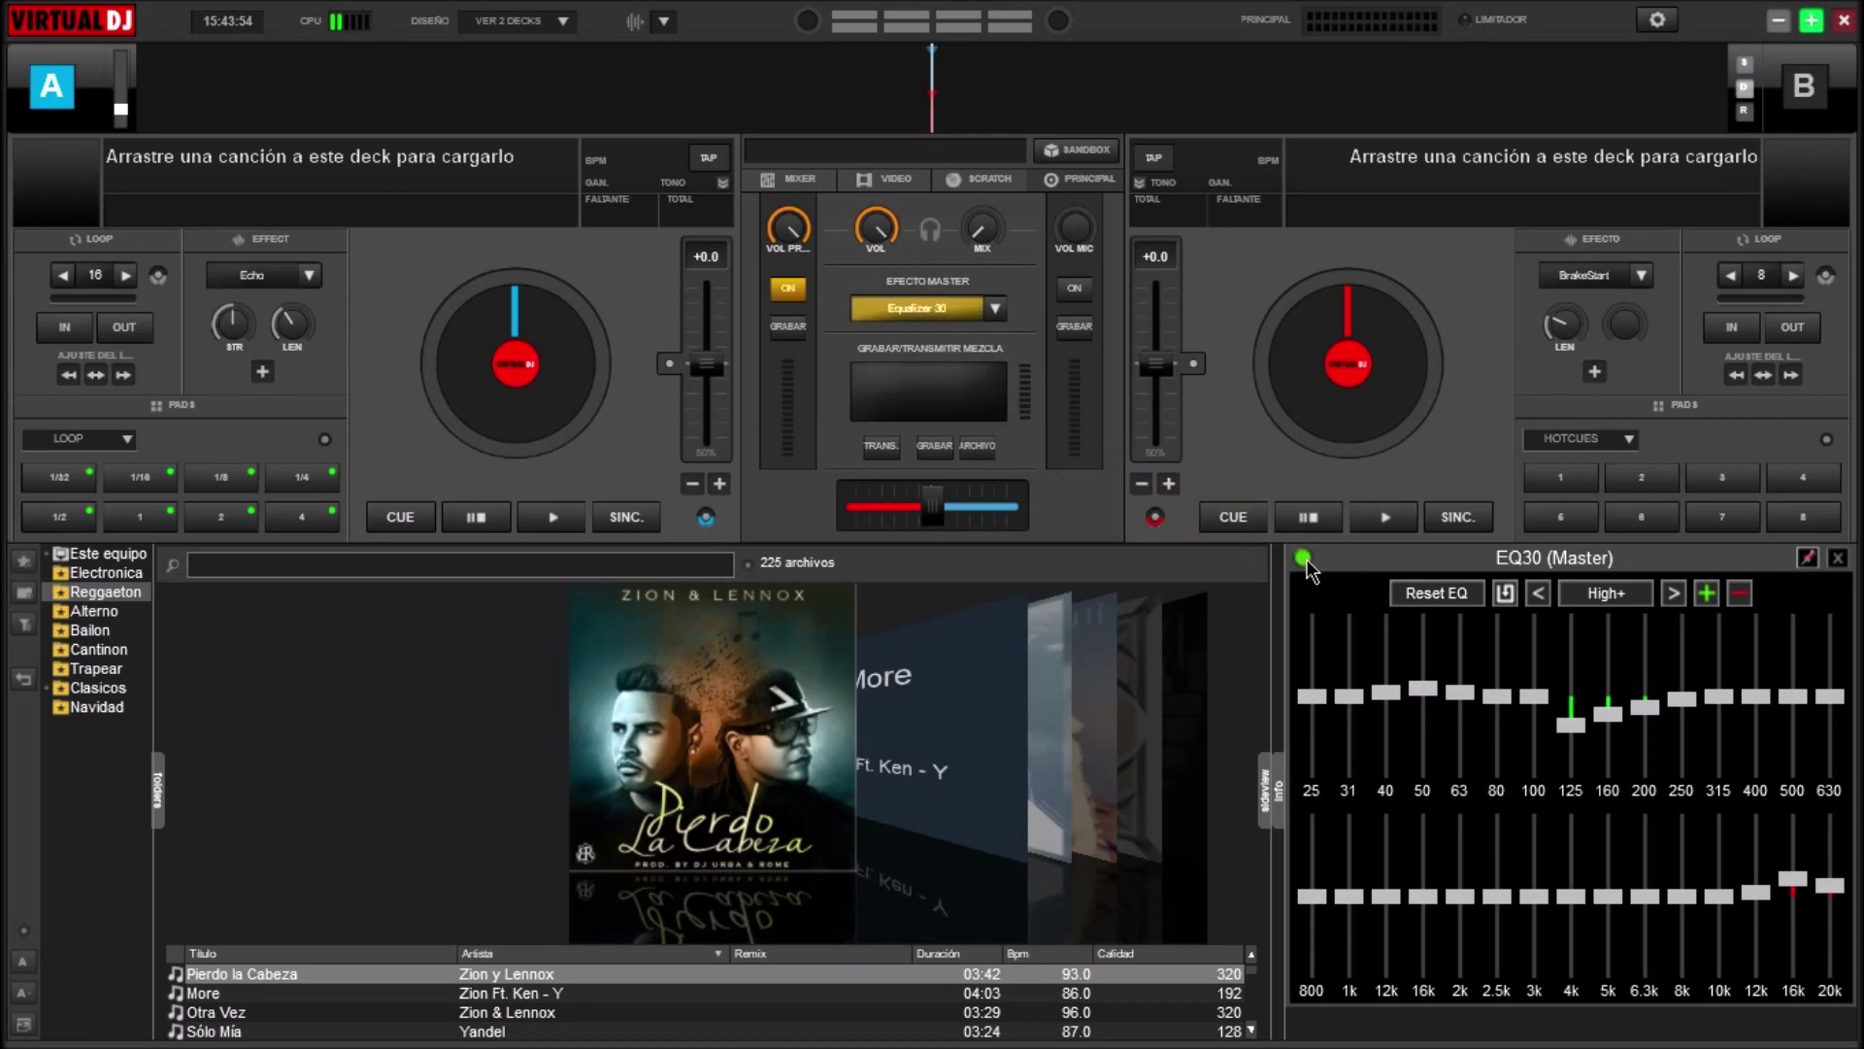
- Show the mixer's deck equalizer controls and switch the Echo effect on deck 1 on and off
click(791, 179)
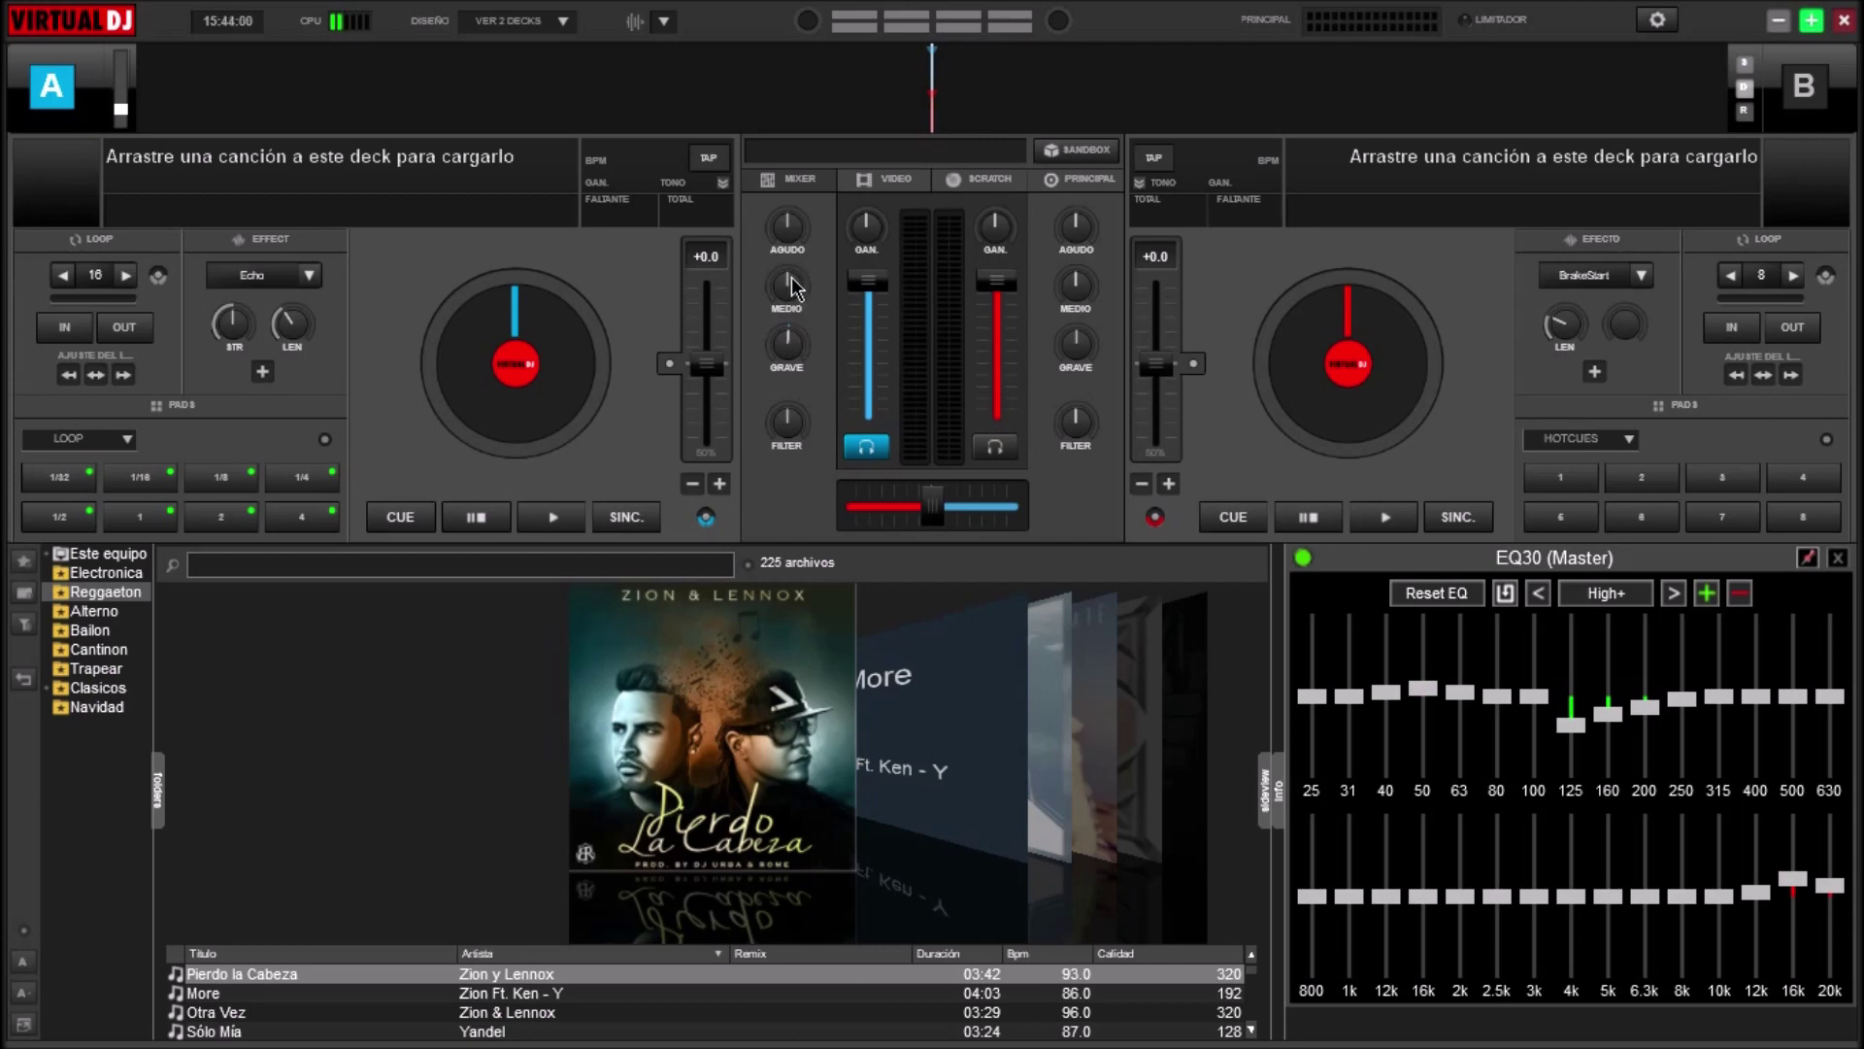
click(257, 275)
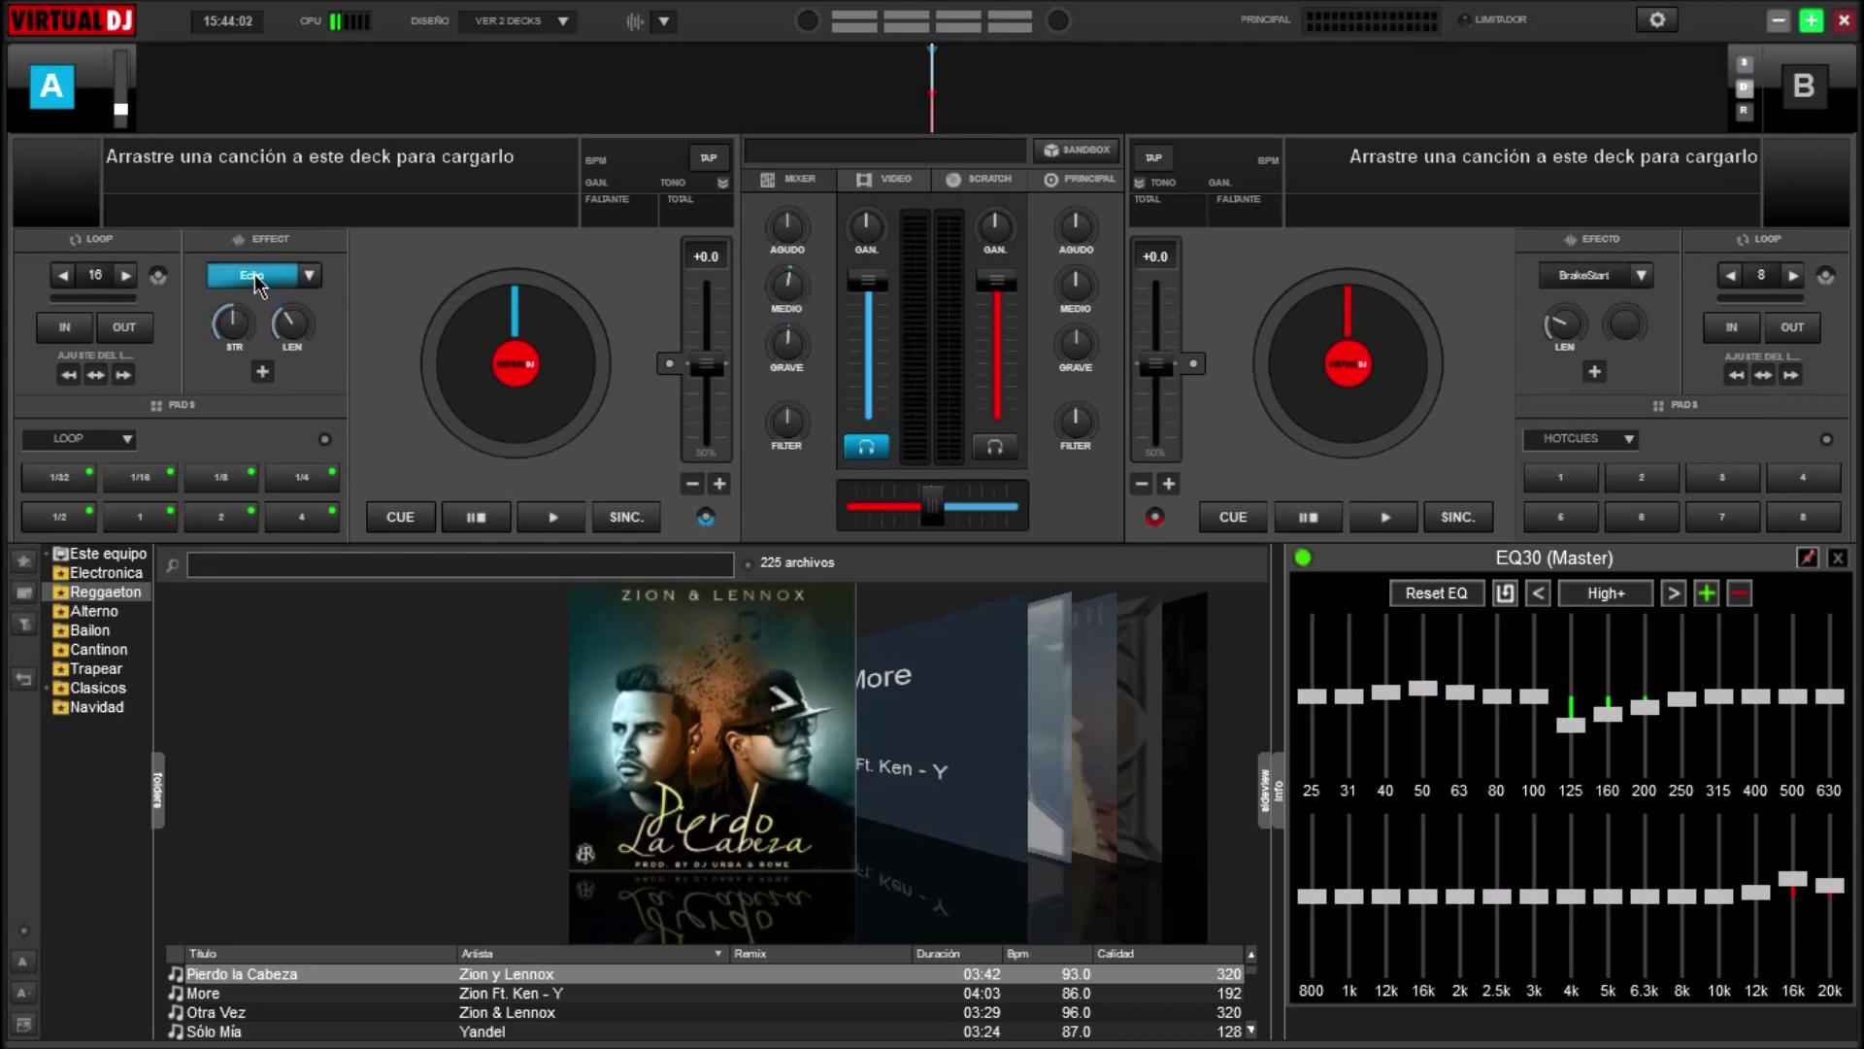
click(255, 277)
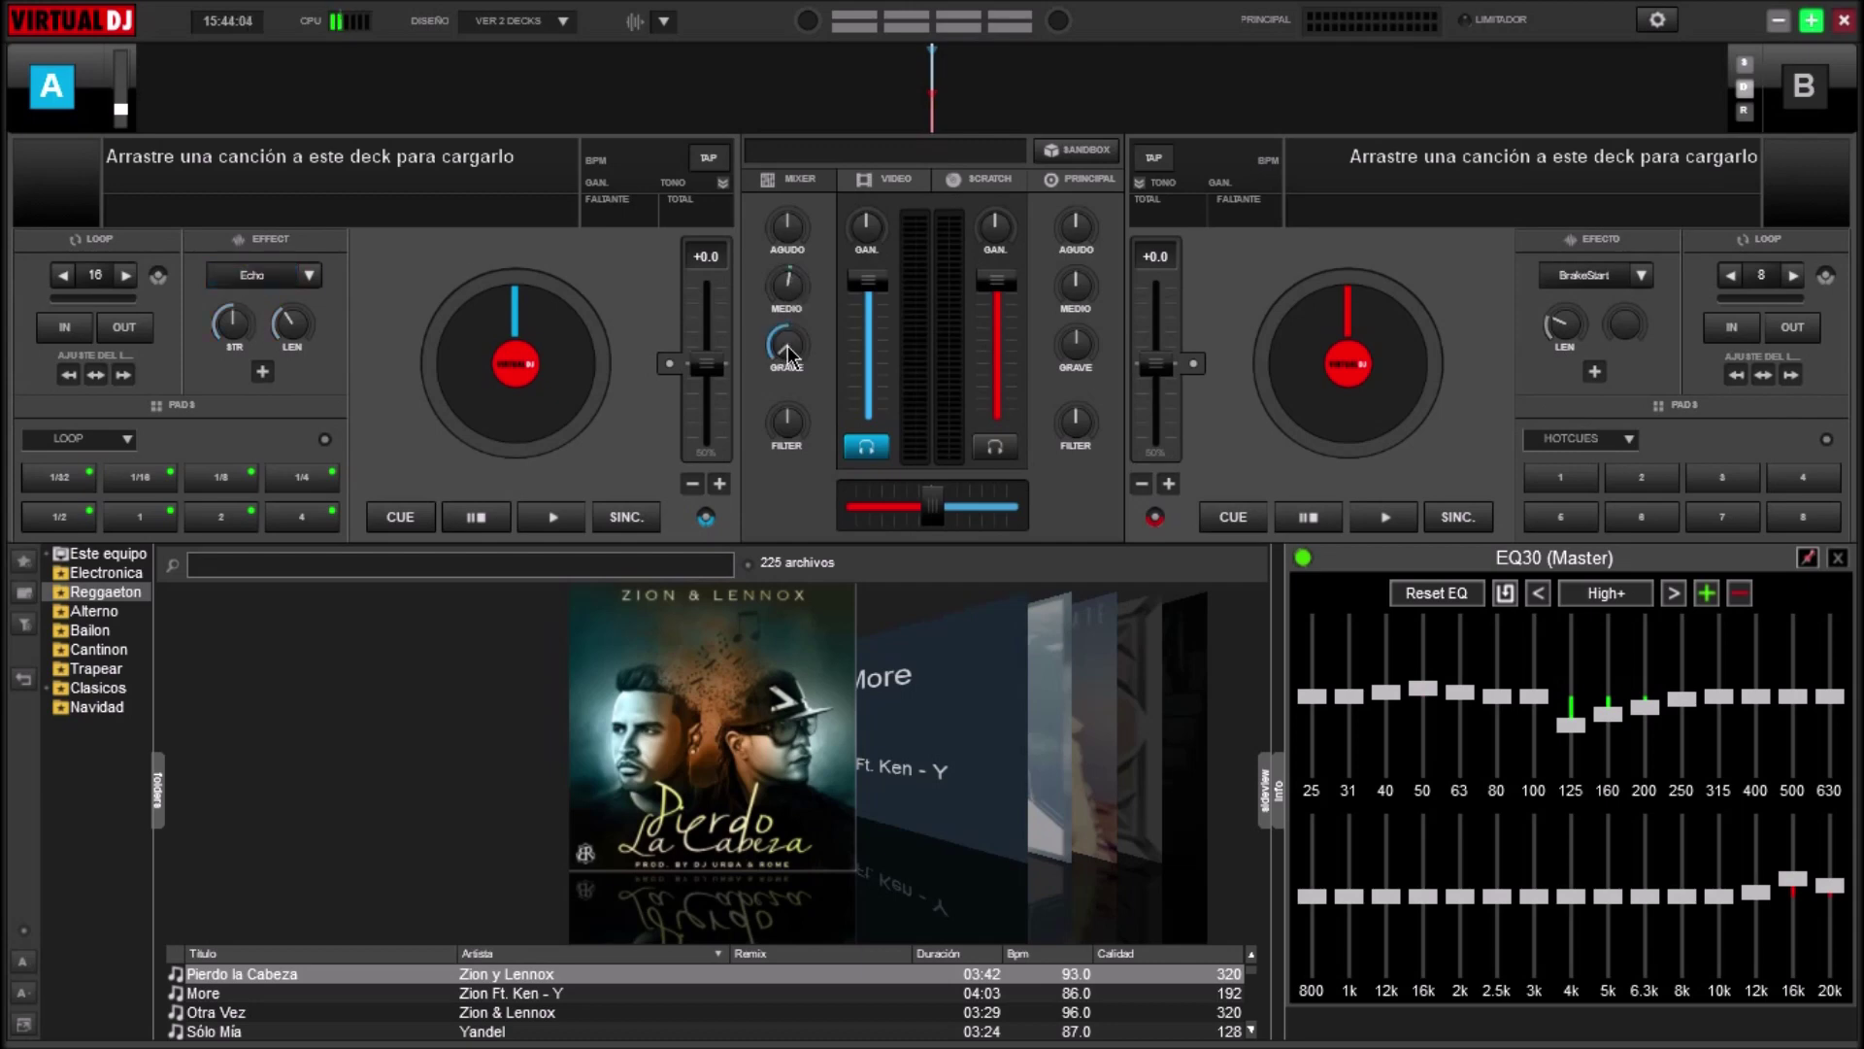